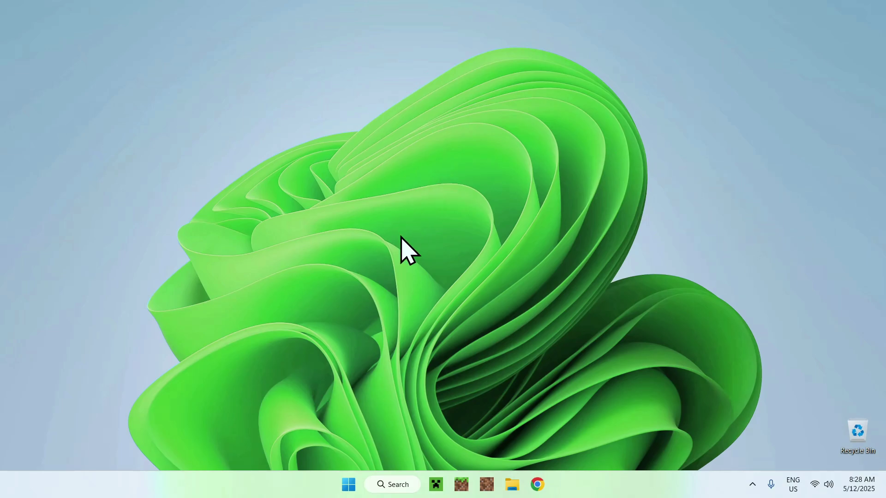
# - Launch Google Chrome from the Windows taskbar
pyautogui.click(537, 484)
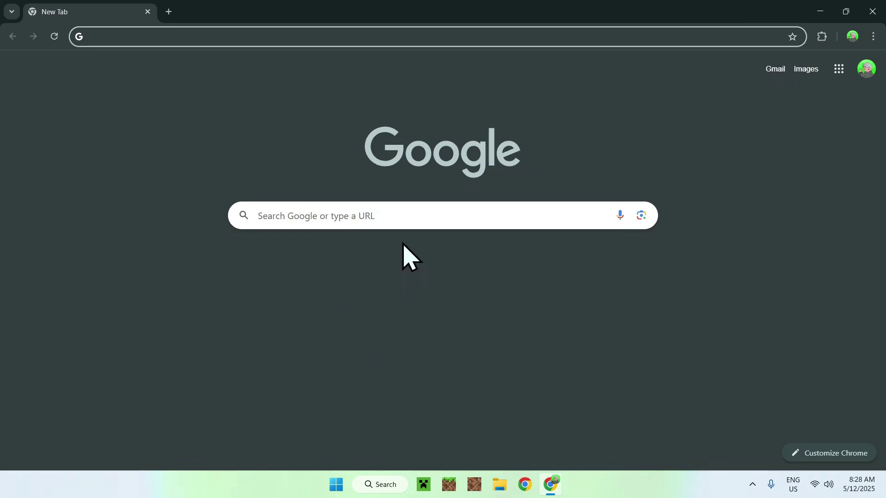
# - Search Google for 'Modrinth' and open the modrinth.com result
pyautogui.click(379, 214)
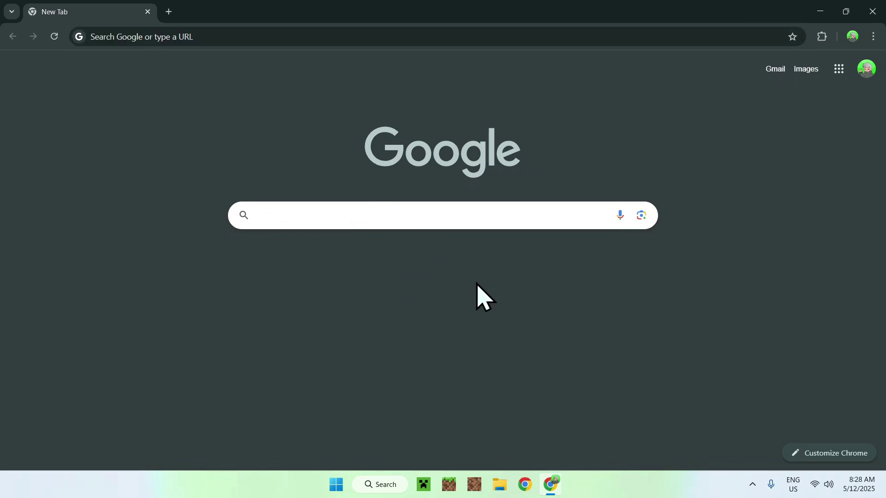
pyautogui.write('Modrinth')
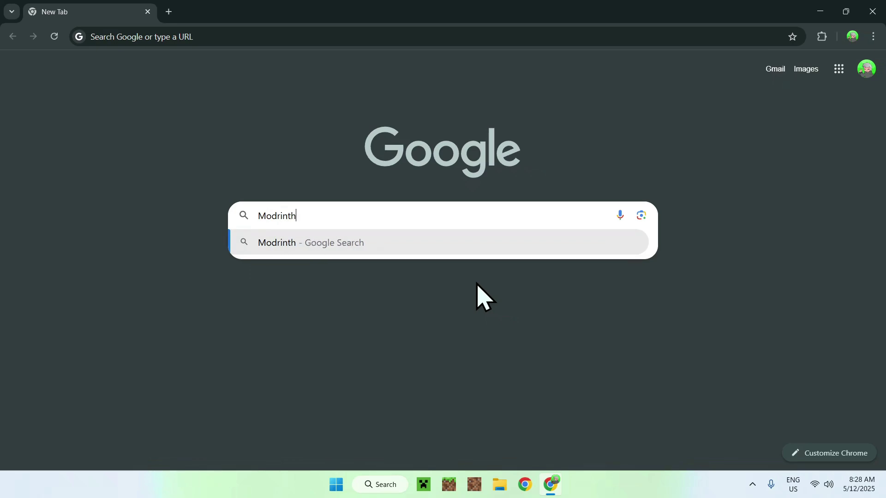
pyautogui.press('Return')
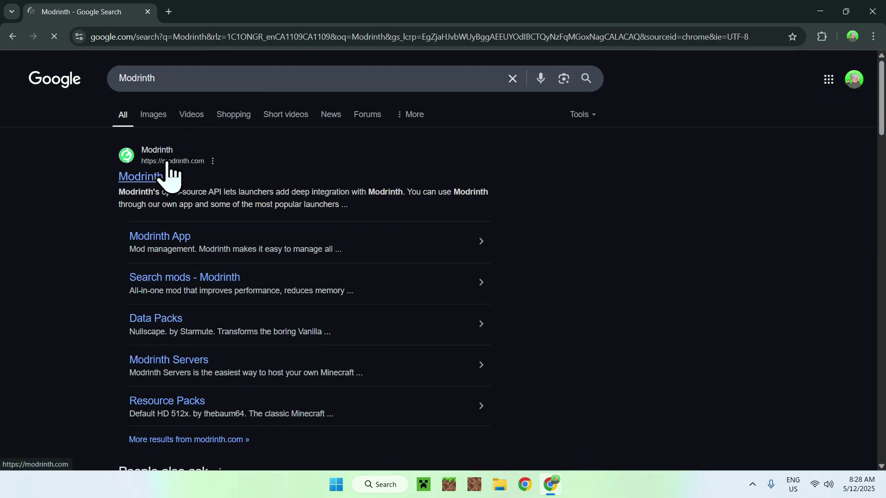
pyautogui.click(136, 178)
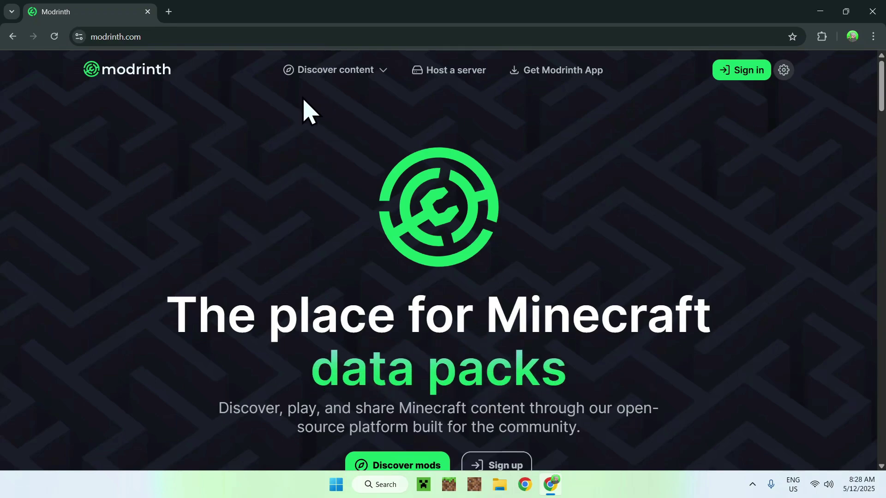
# - Search the Modrinth mods catalogue for 'Continuity' and open the Continuity mod page
pyautogui.click(333, 75)
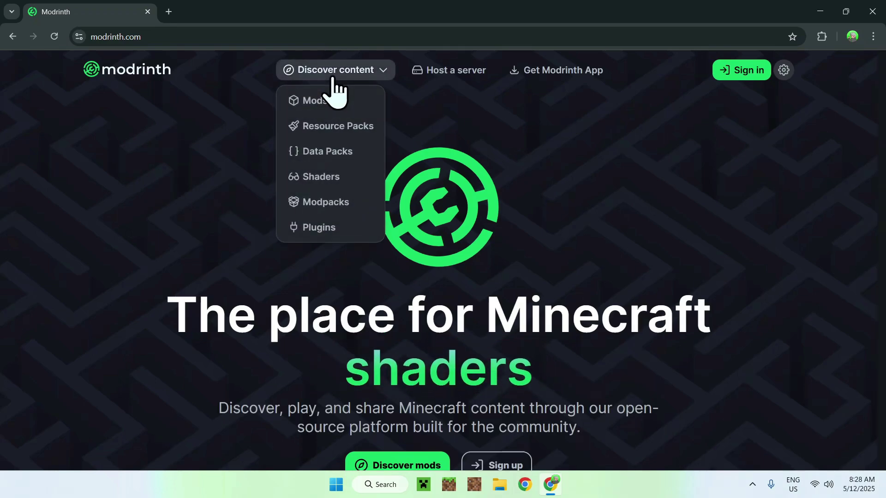
pyautogui.click(350, 103)
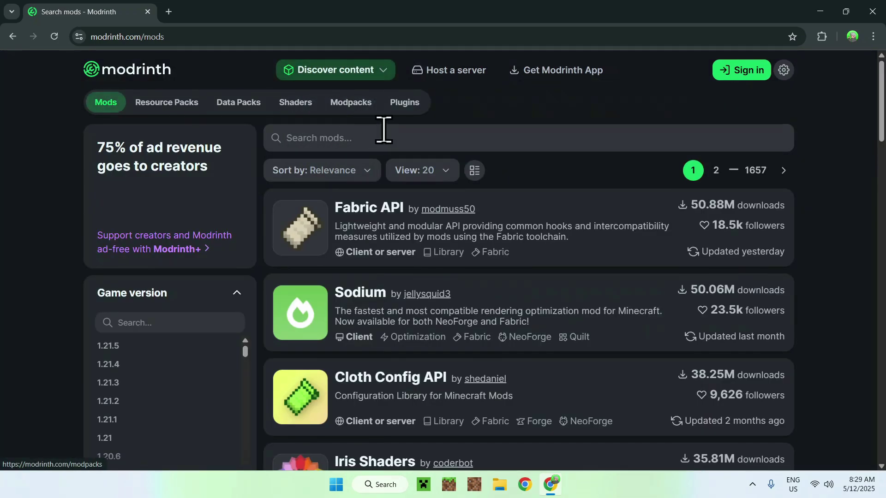
pyautogui.click(397, 138)
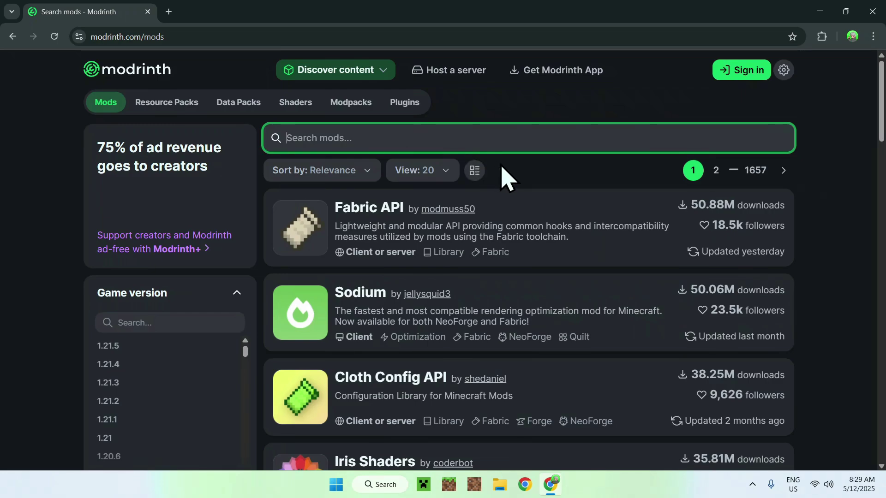
pyautogui.write('Continuity')
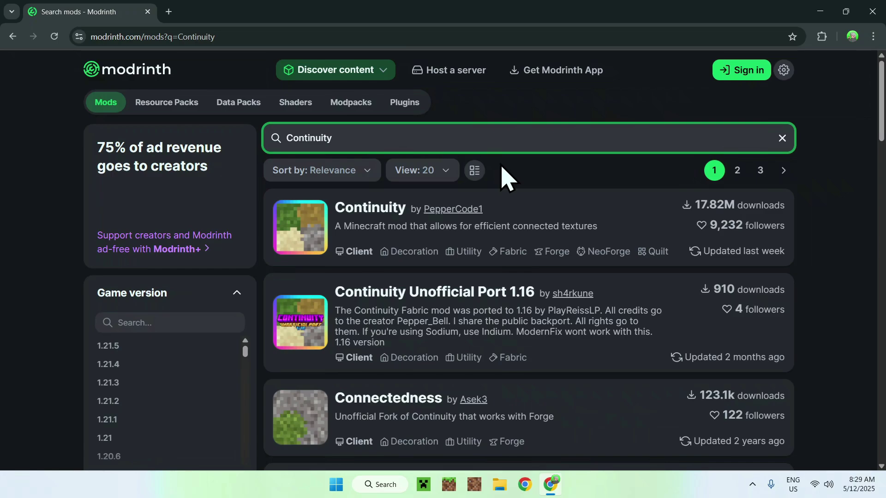
pyautogui.click(369, 211)
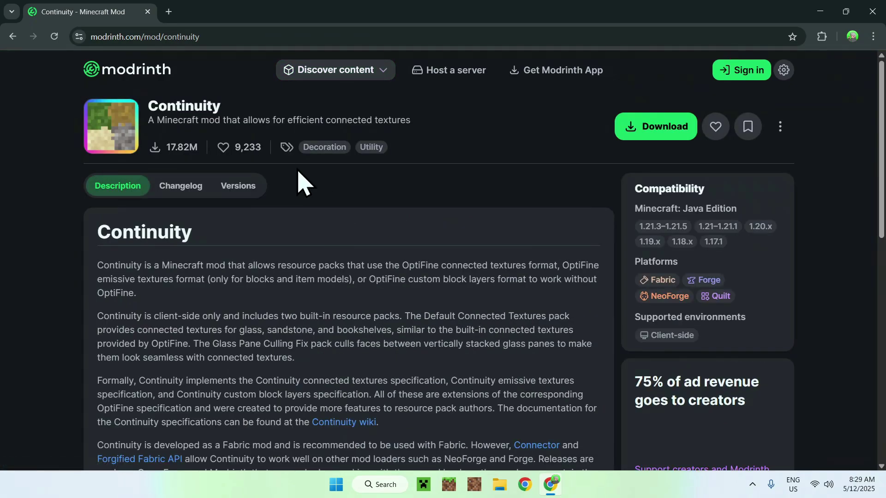
# - Filter Continuity versions to 1.21.5, download 3.0.1-test.4+1.21.5, and view its details page
pyautogui.click(235, 187)
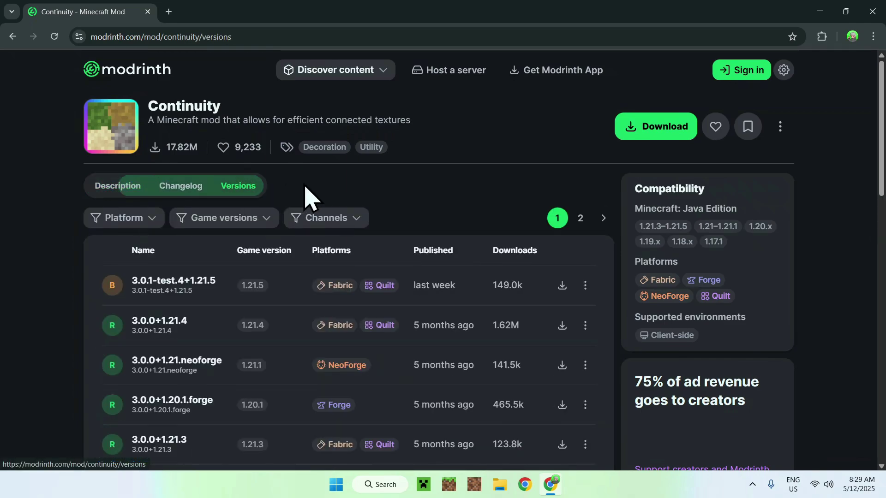
pyautogui.click(209, 219)
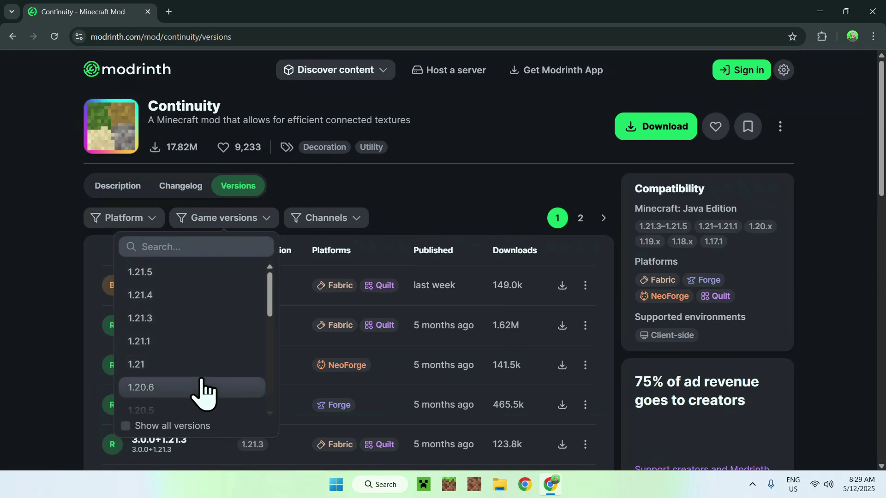
pyautogui.click(201, 275)
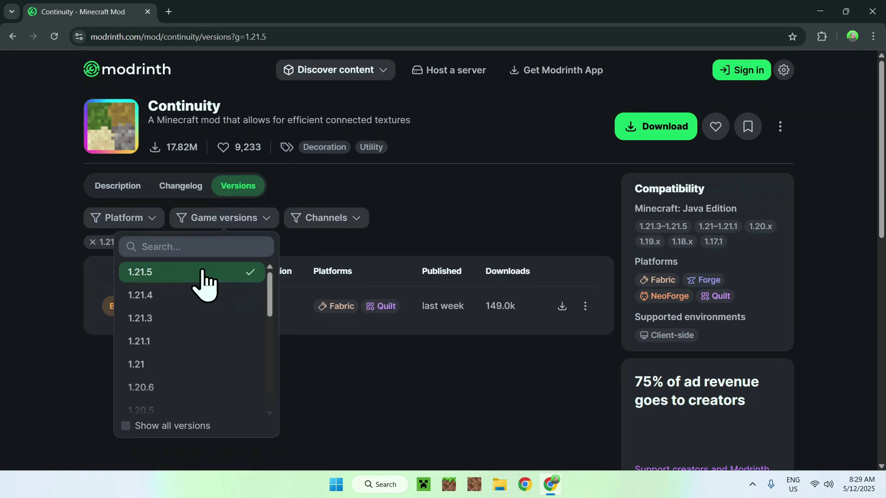
pyautogui.click(427, 196)
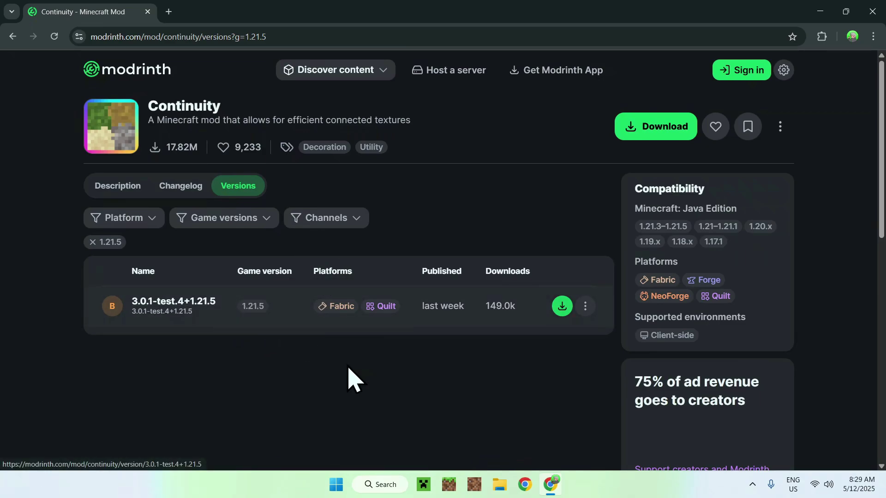
pyautogui.click(562, 306)
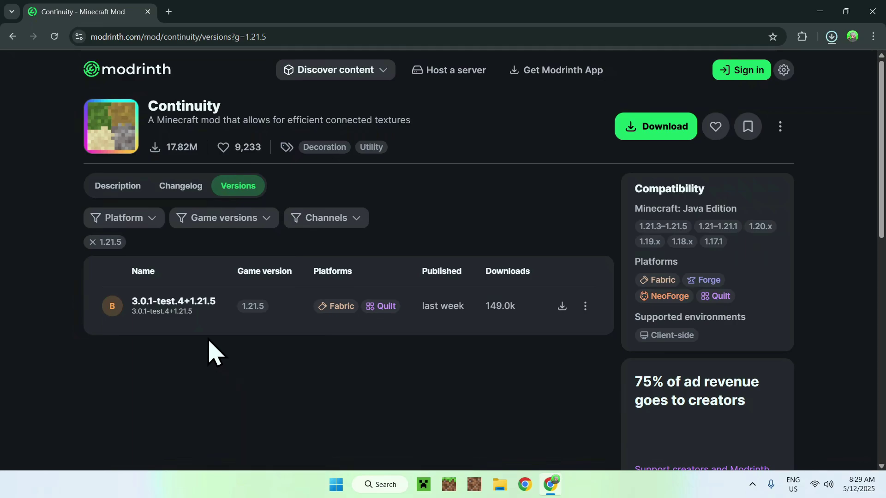
pyautogui.click(162, 305)
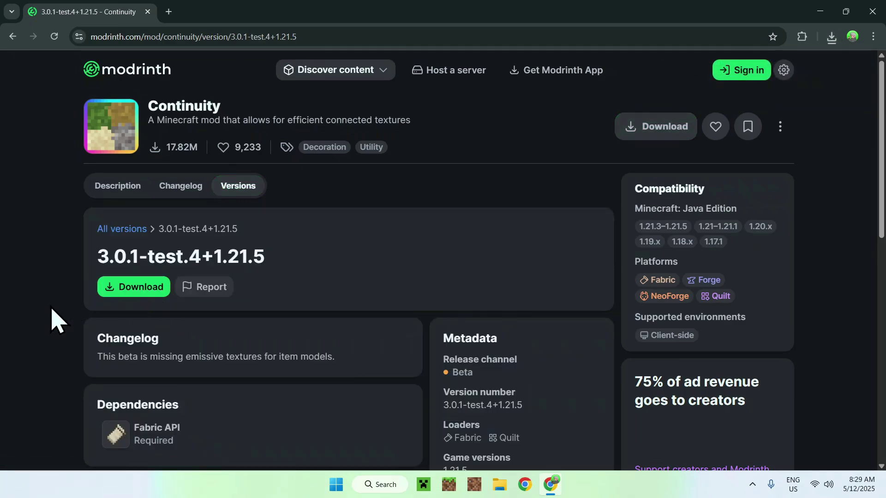
pyautogui.scroll(-1, 54, 318)
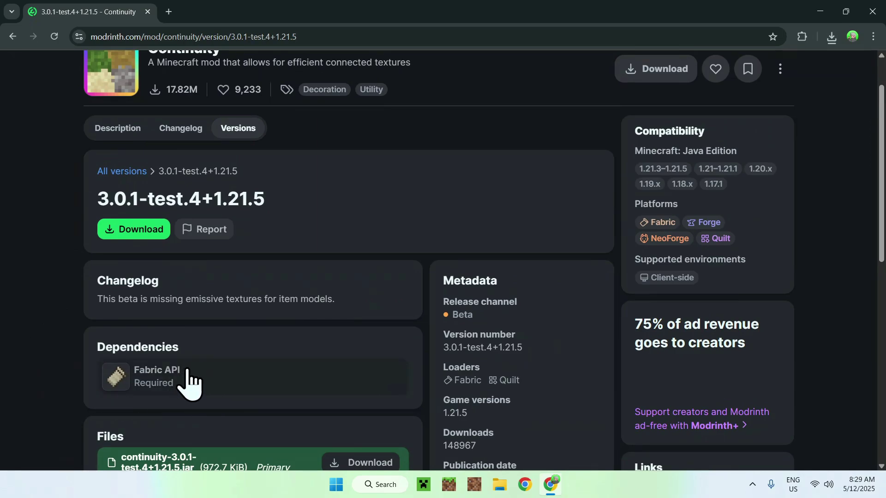
# - From the Fabric API dependency, filter versions to 1.21.5 and download 0.124.0+1.21.5
pyautogui.click(202, 383)
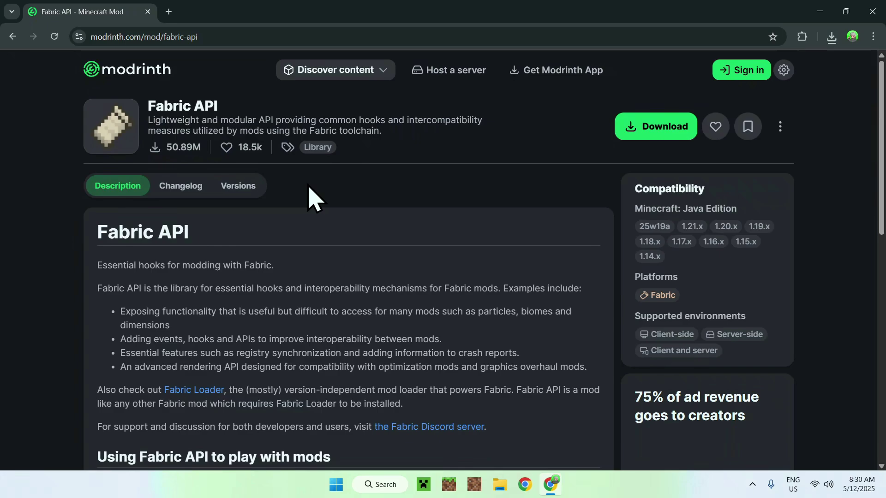
pyautogui.click(239, 189)
pyautogui.click(120, 224)
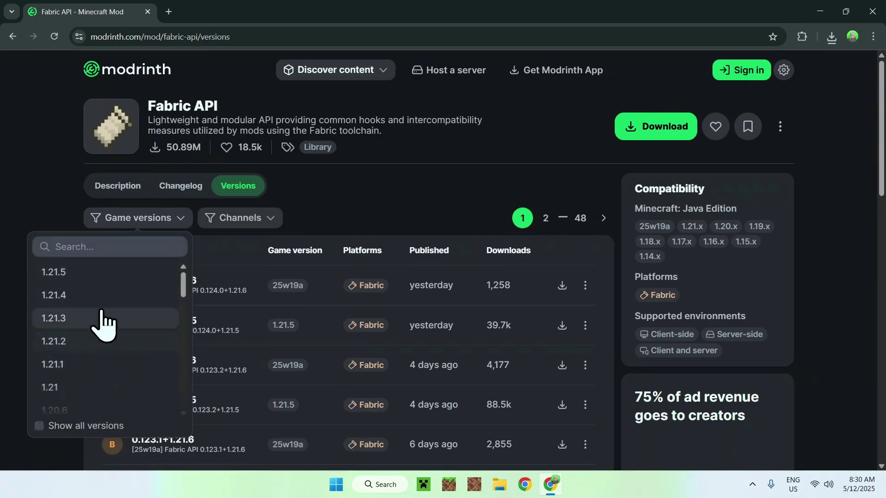
pyautogui.click(103, 277)
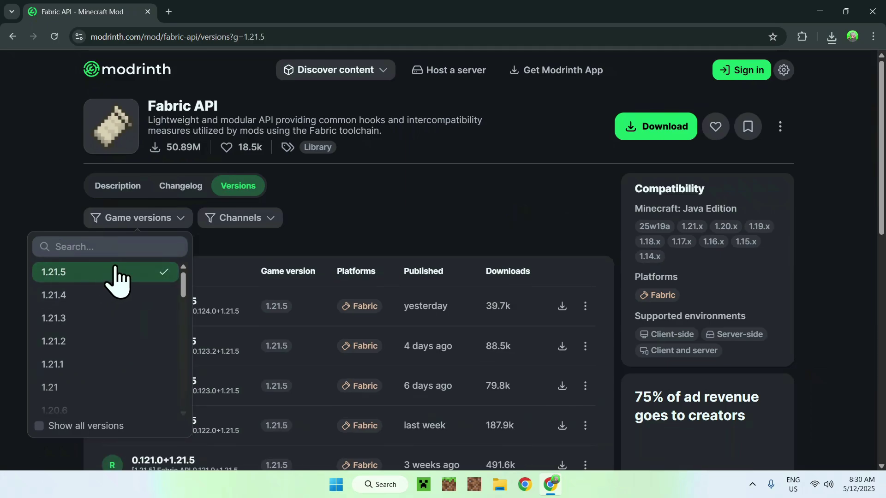
pyautogui.click(363, 212)
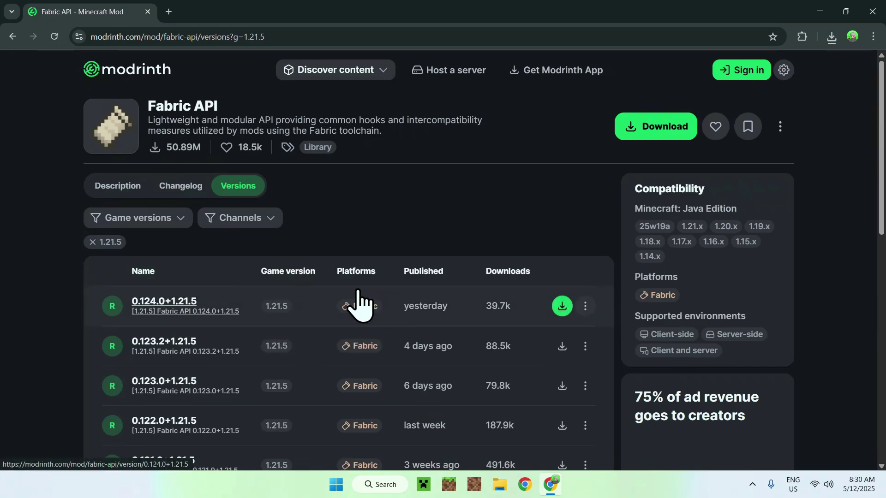
pyautogui.click(562, 308)
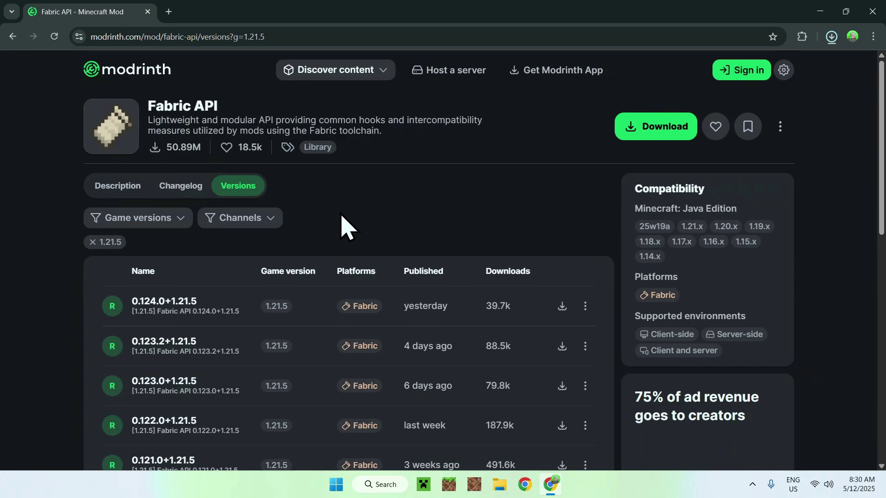
pyautogui.click(310, 69)
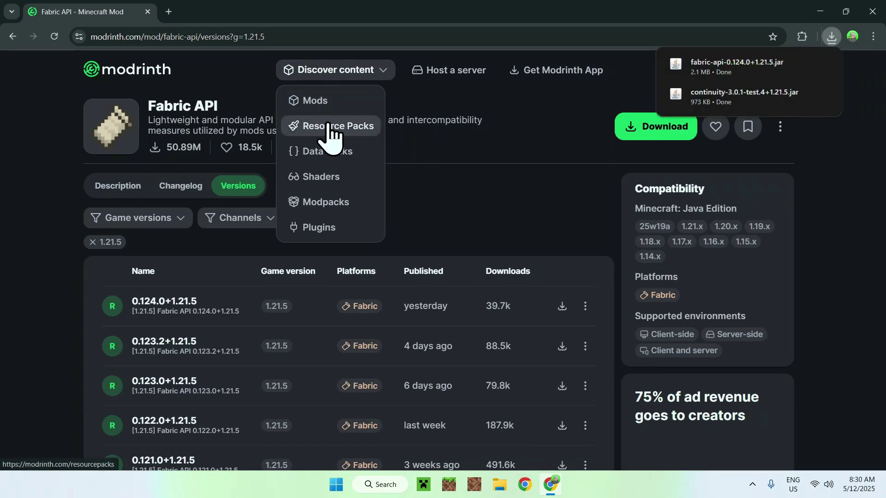
pyautogui.click(324, 127)
pyautogui.click(360, 138)
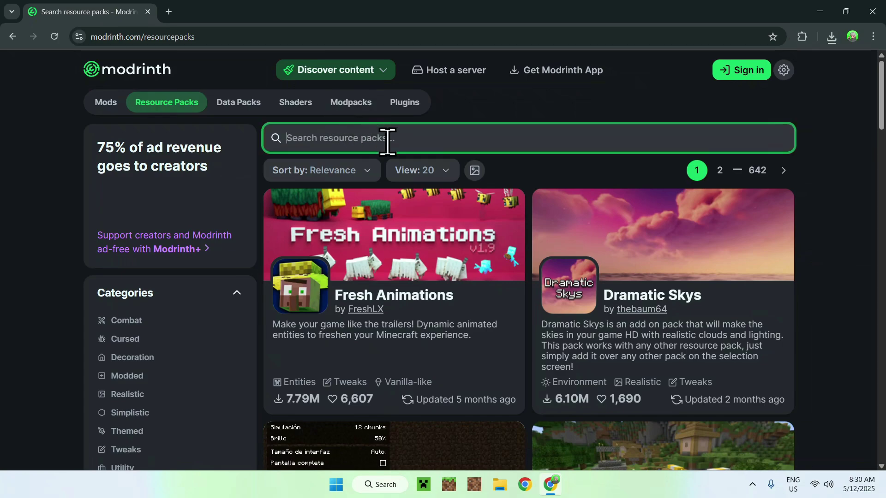
pyautogui.write('Continuity')
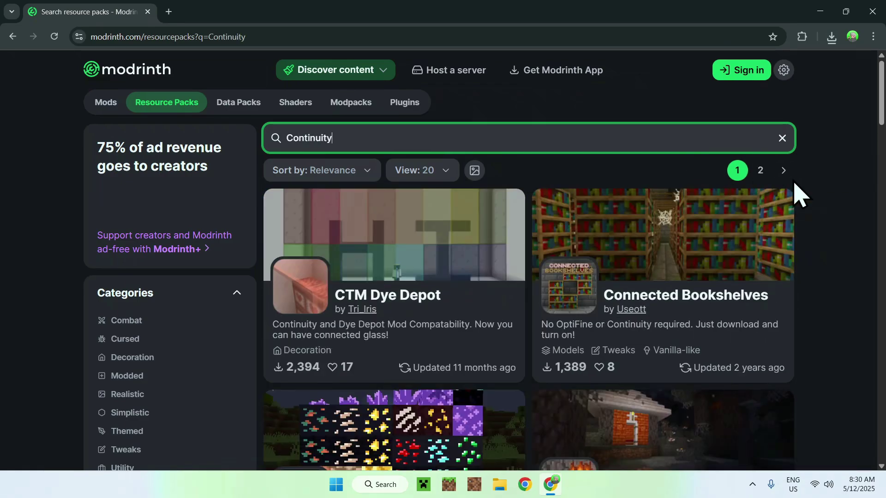
pyautogui.scroll(-13, 811, 194)
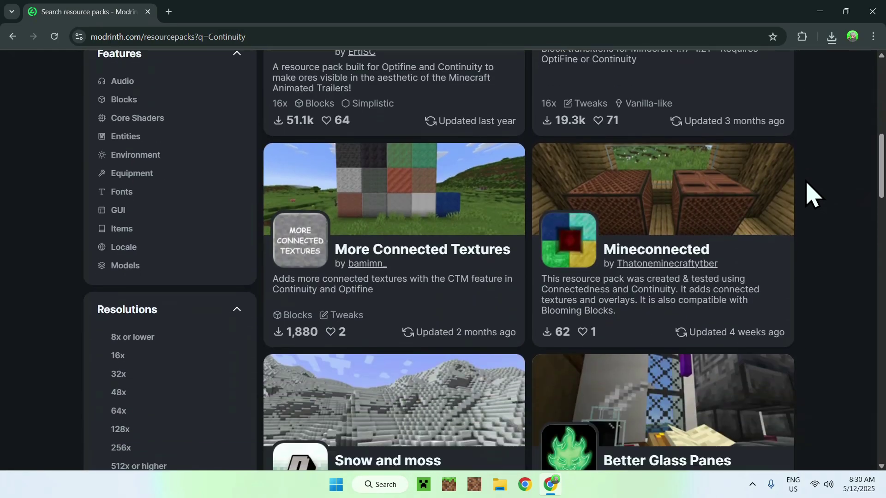
pyautogui.scroll(-7, 811, 193)
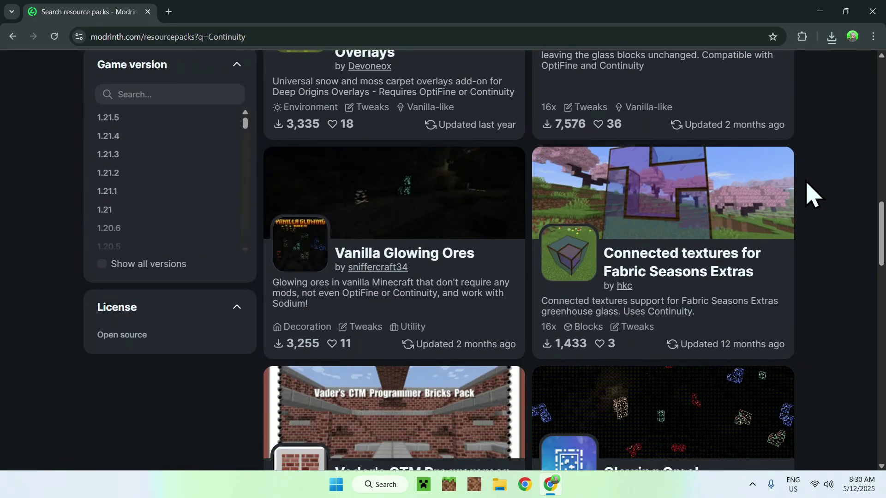
pyautogui.scroll(9, 810, 194)
pyautogui.scroll(7, 811, 194)
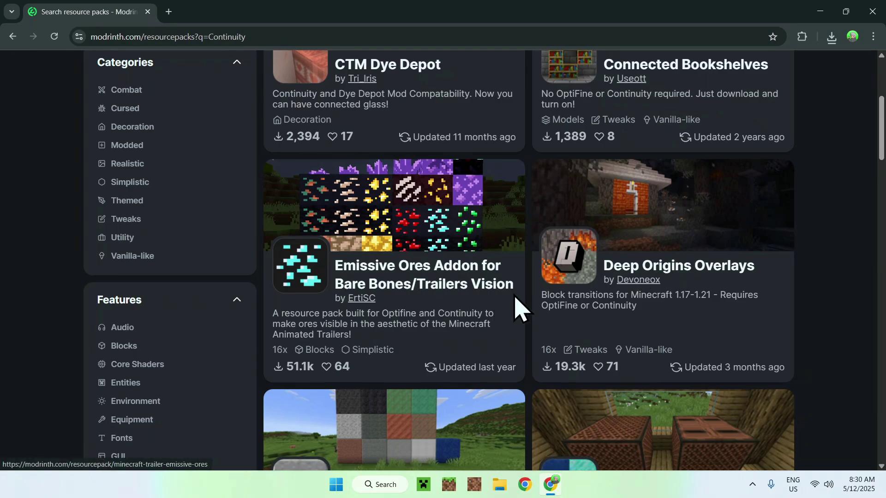
# - Open Deep Origins Overlays, filter its versions to 1.21.5, and download release 1.3
pyautogui.click(667, 273)
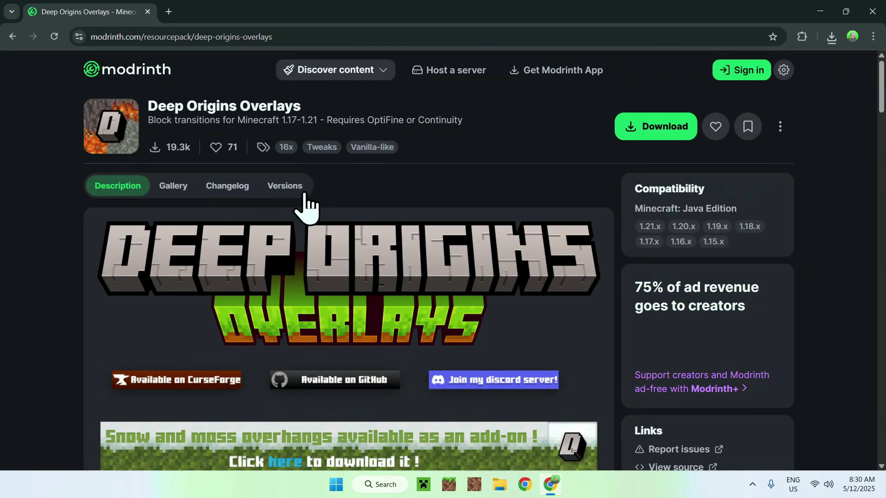
pyautogui.click(283, 186)
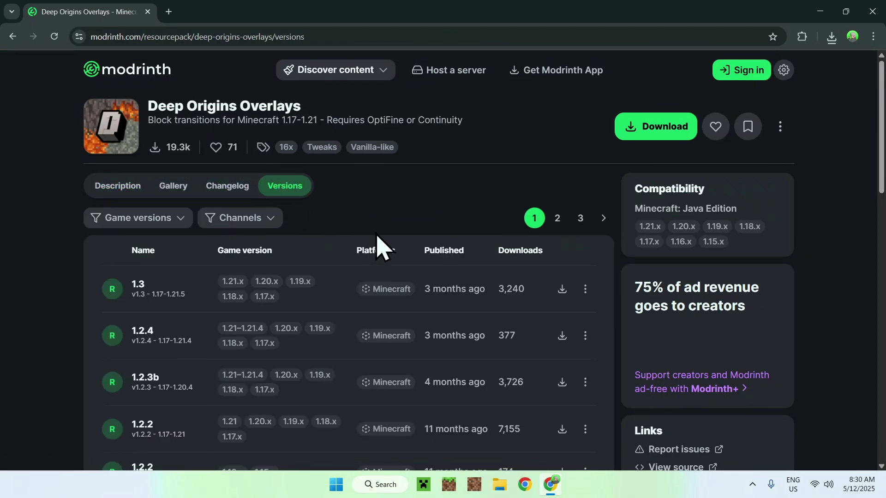
pyautogui.click(137, 226)
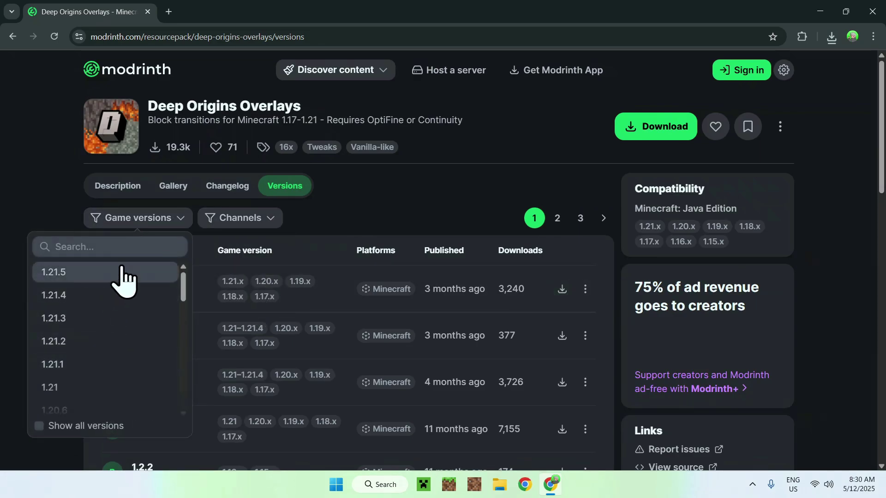
pyautogui.click(375, 224)
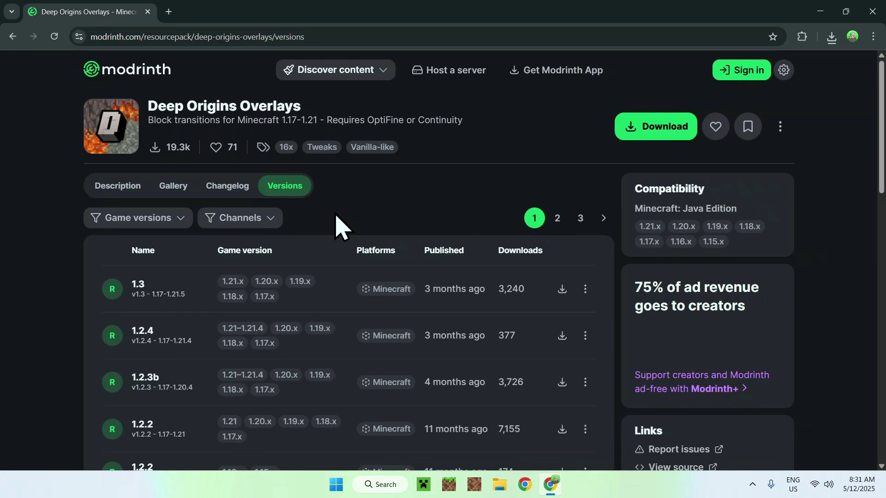
pyautogui.click(131, 220)
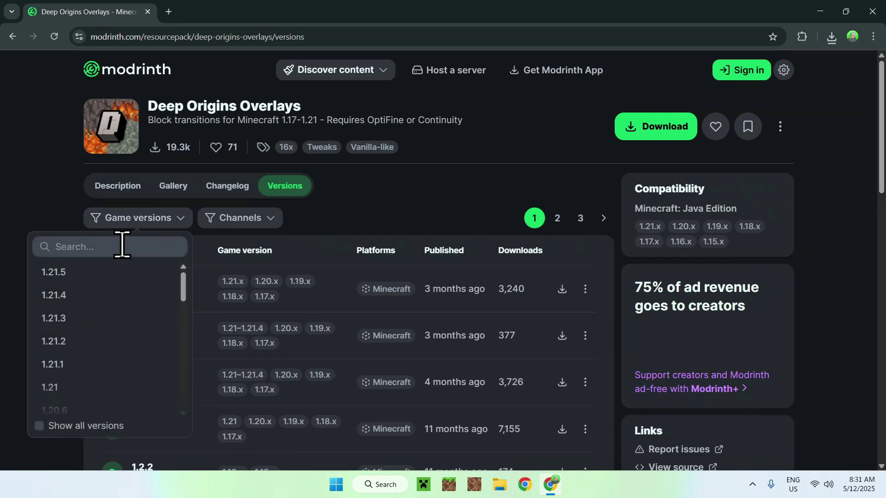
pyautogui.click(121, 276)
pyautogui.click(376, 206)
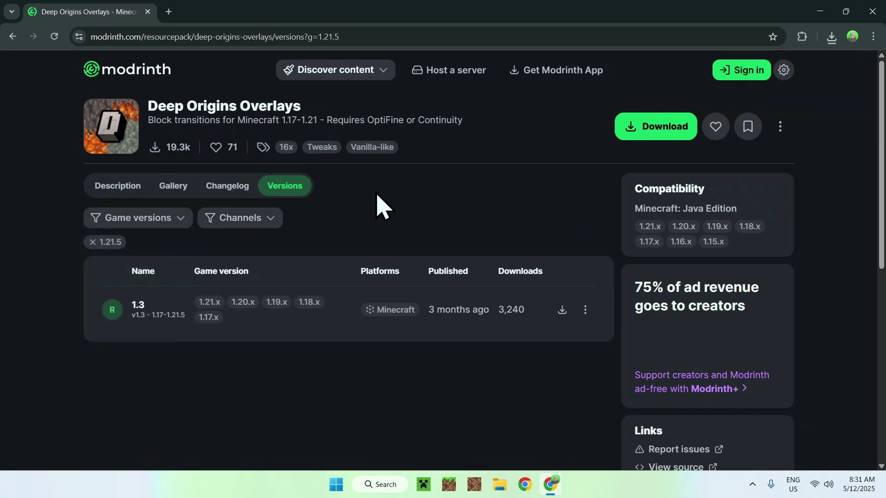
pyautogui.click(562, 310)
# - In a new Chrome tab, search Google for 'Fabric Minecraft'
pyautogui.click(168, 11)
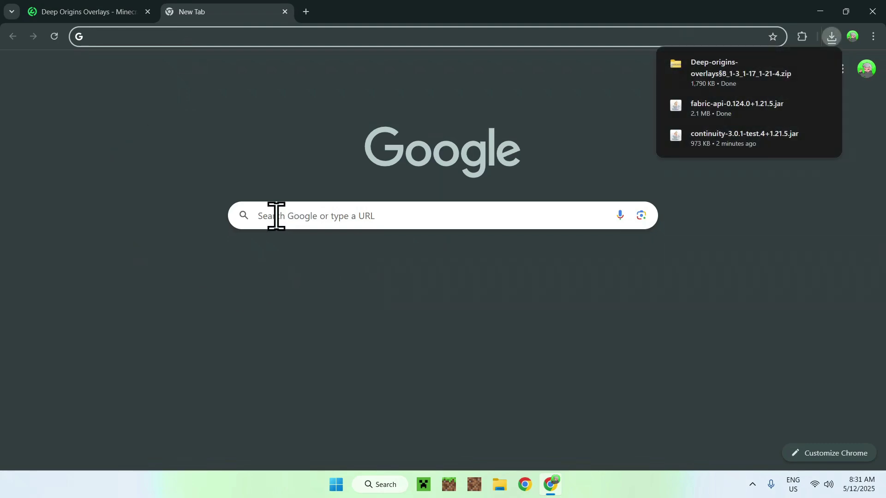
pyautogui.click(277, 216)
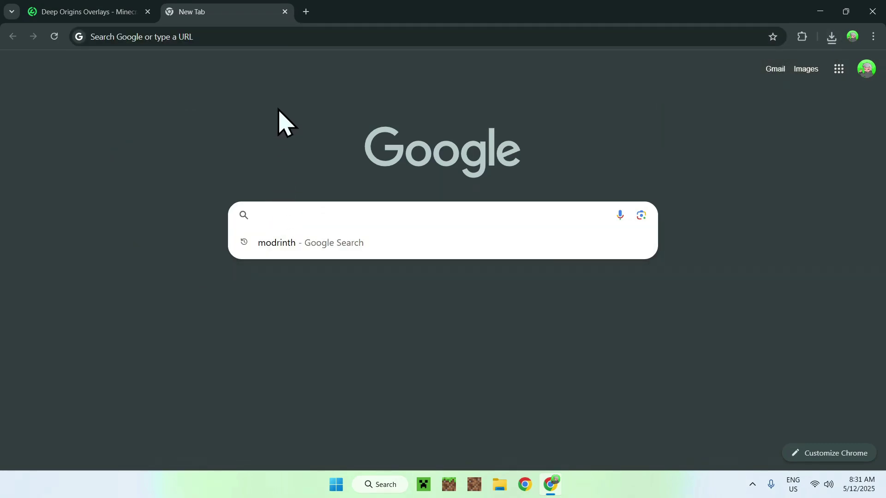
pyautogui.write('F')
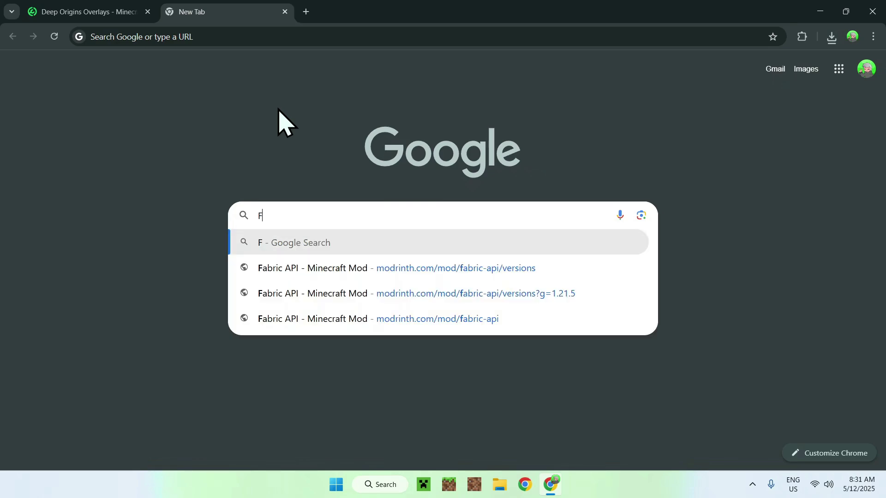
pyautogui.write('abric Minecraft')
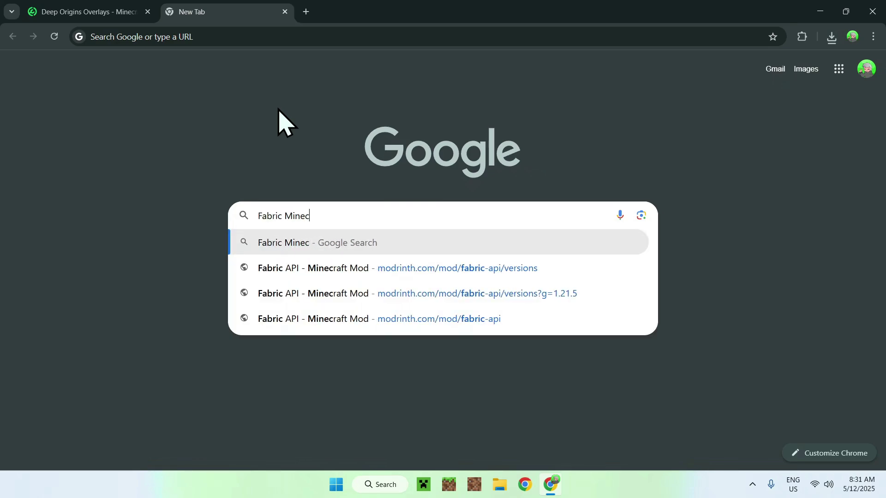
pyautogui.press('Return')
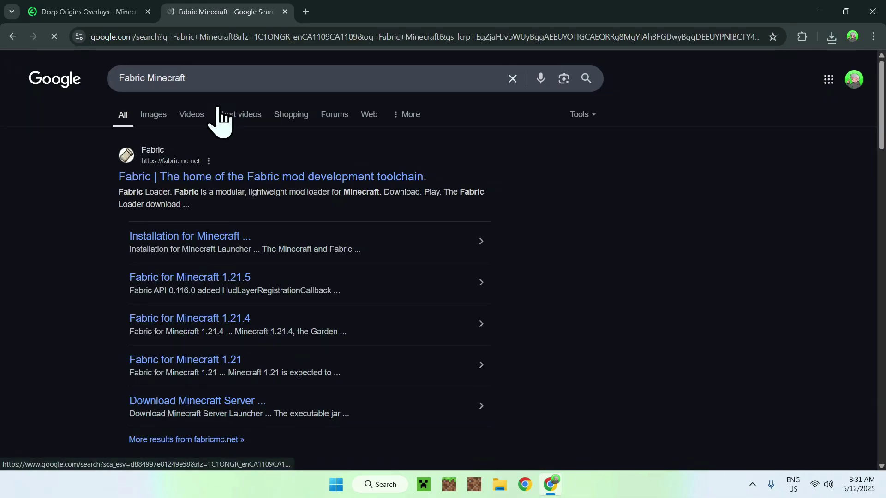
# - Download fabric-installer-1.0.3.exe for Windows from fabricmc.net, then close Chrome
pyautogui.click(157, 179)
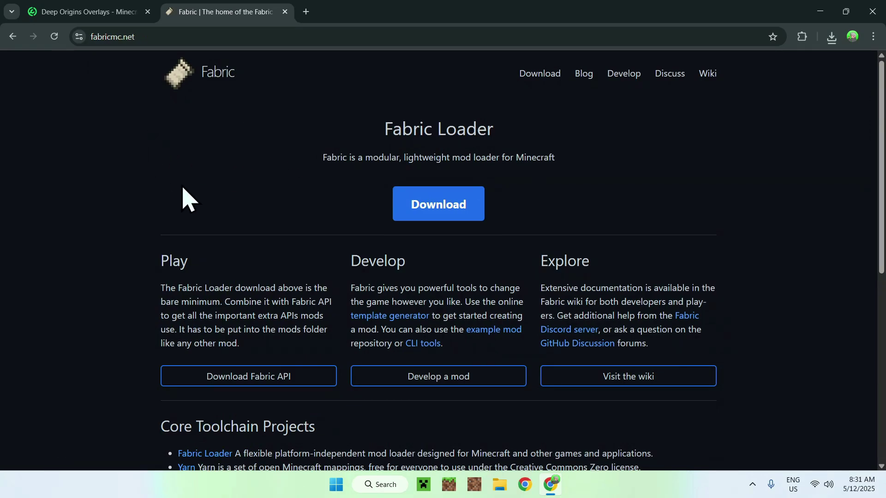
pyautogui.click(452, 207)
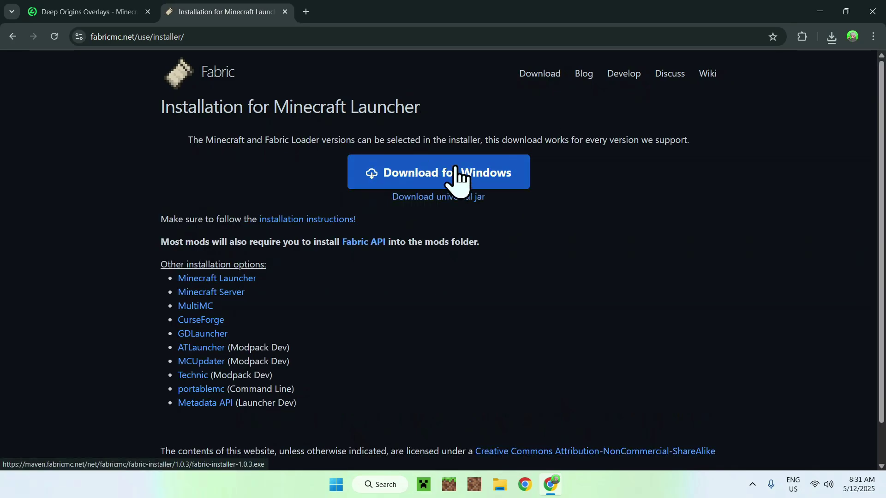
pyautogui.click(434, 174)
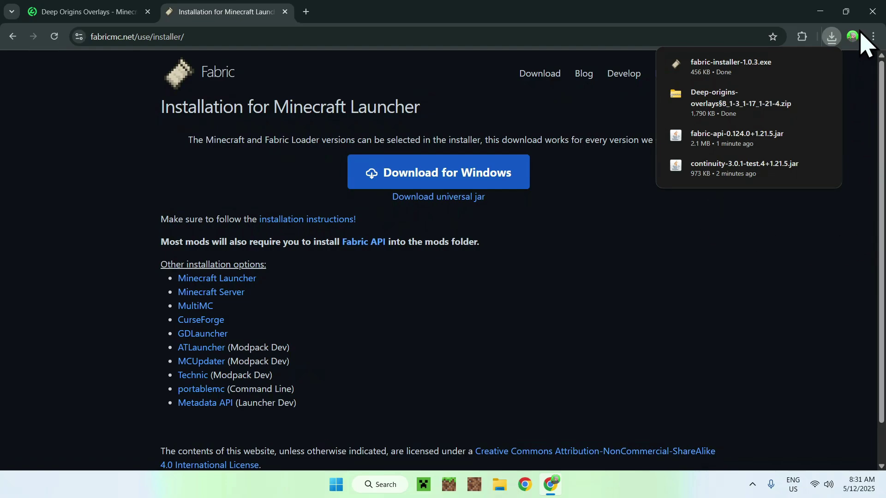
pyautogui.click(873, 11)
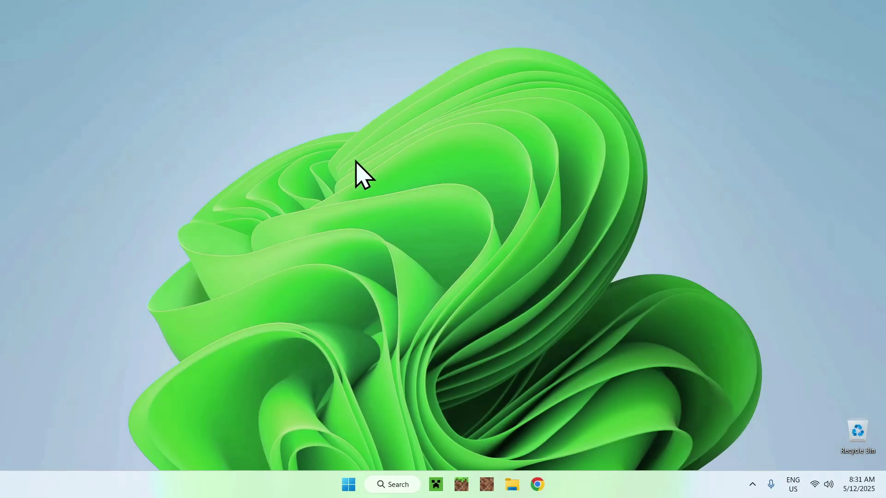
# - Run fabric-installer-1.0.3.exe from the Downloads folder in File Explorer
pyautogui.click(512, 484)
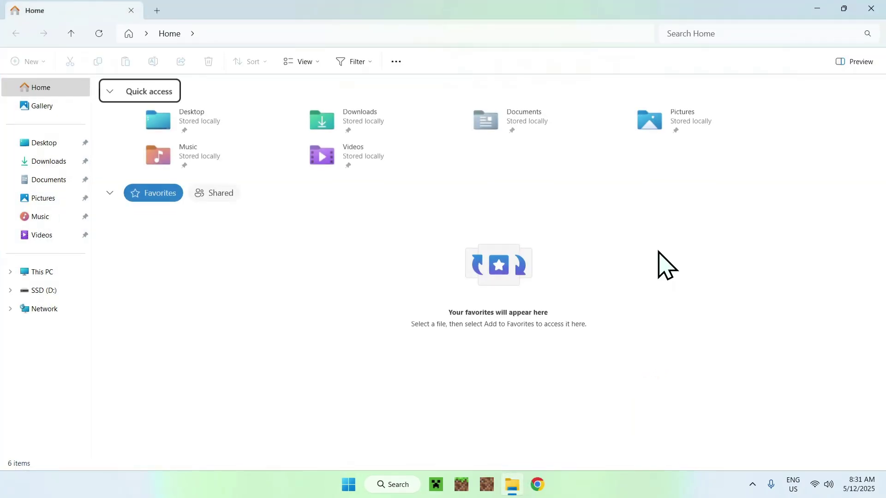
pyautogui.click(33, 161)
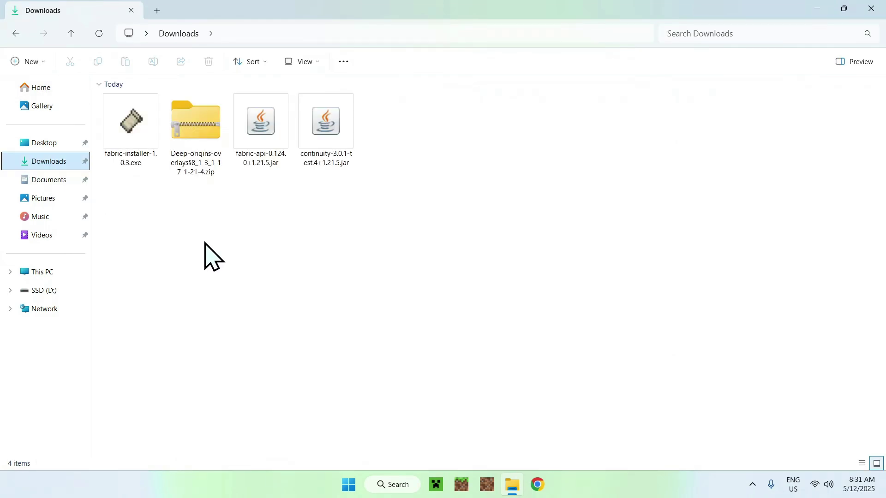
pyautogui.doubleClick(126, 152)
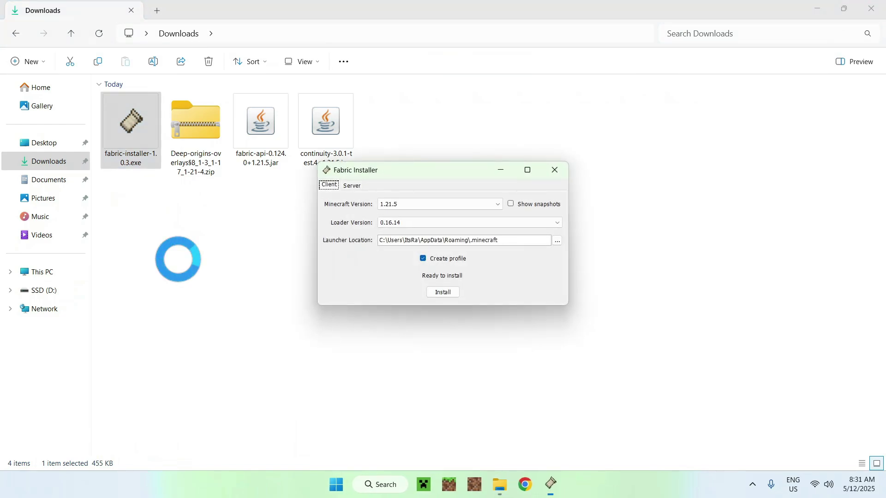
# - Keep Minecraft 1.21.5, install loader 0.16.14, dismiss the Done message, and close the installer
pyautogui.click(390, 204)
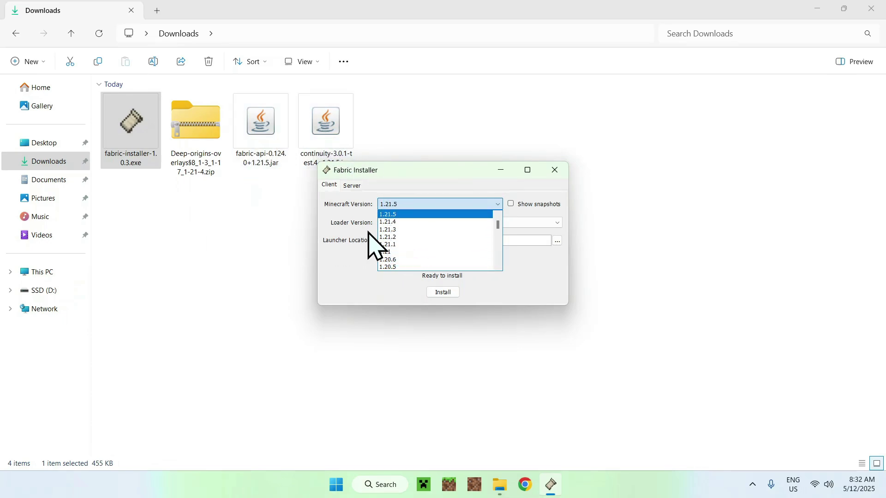
pyautogui.click(397, 215)
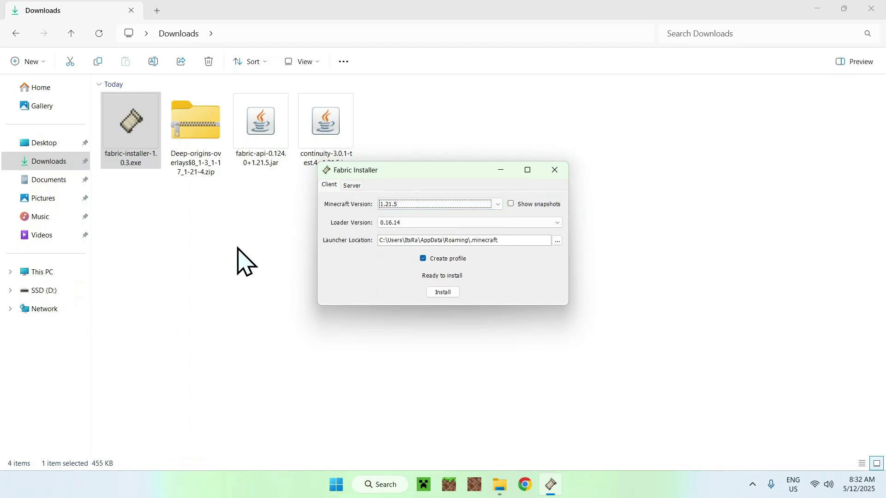
pyautogui.click(442, 293)
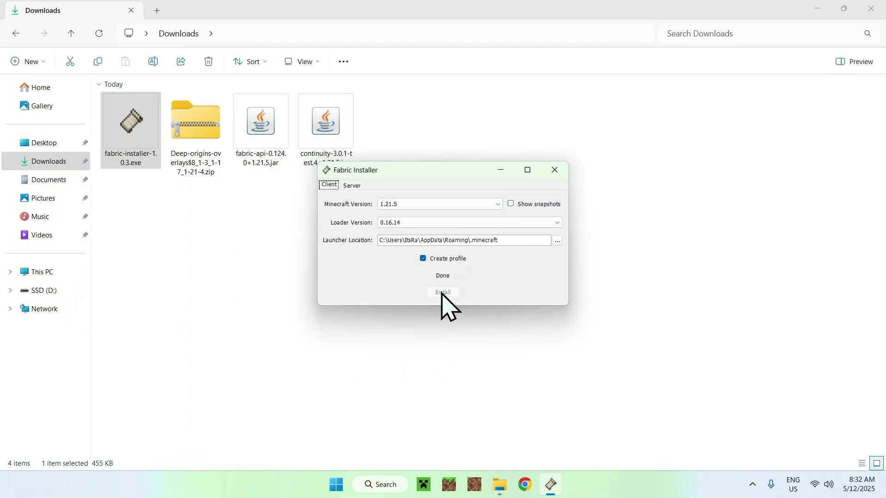
pyautogui.click(446, 264)
pyautogui.click(555, 170)
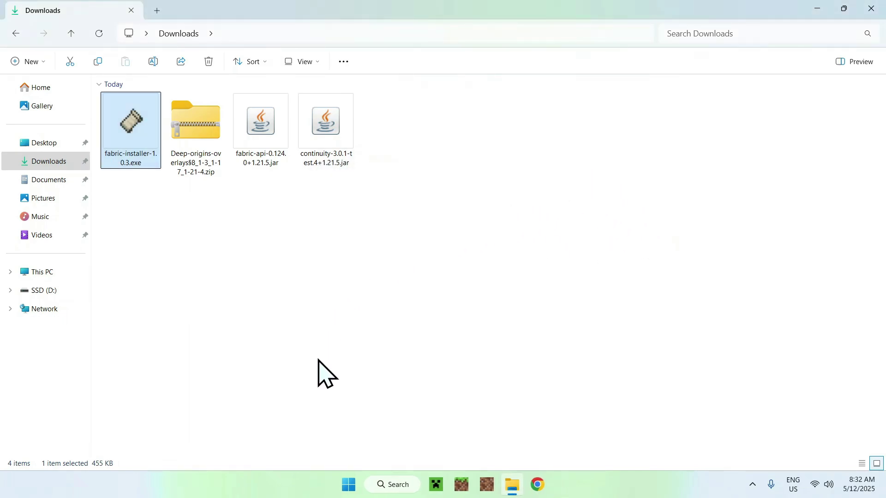
# - Open the .minecraft folder of the fabric-loader-1.21.5 installation from the launcher's Installations list
pyautogui.click(436, 484)
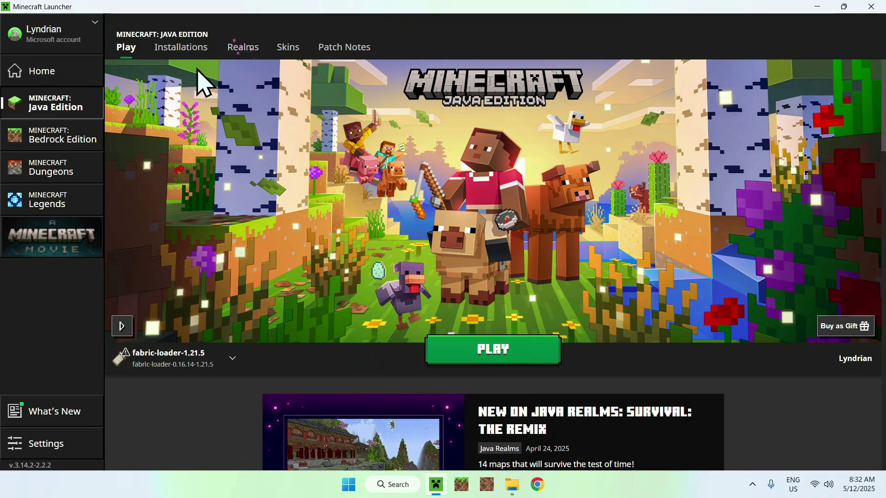
pyautogui.click(181, 48)
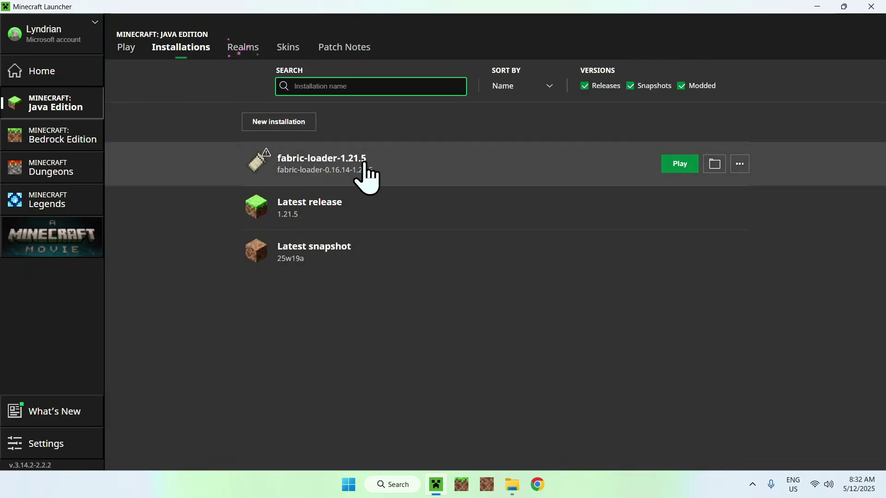
pyautogui.click(714, 165)
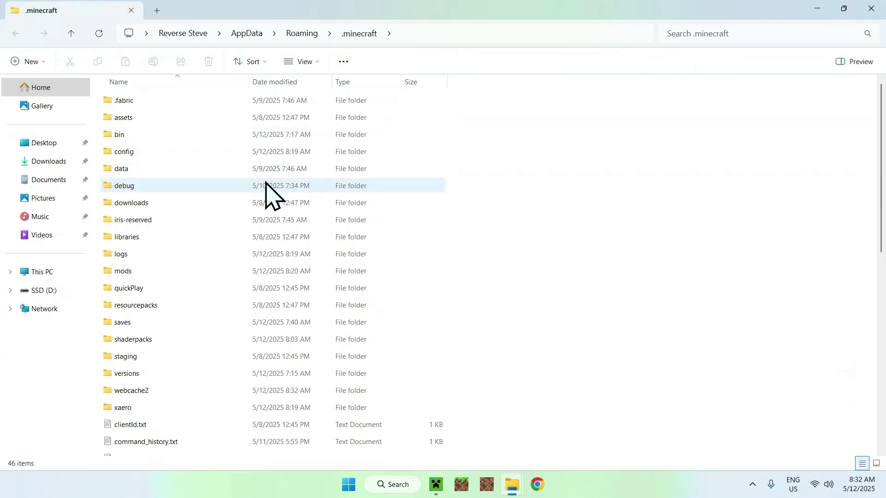
# - Copy the fabric-api-0.124.0+1.21.5 and continuity-3.0.1-test.4+1.21.5 jars from Downloads into .minecraft/mods
pyautogui.click(205, 272)
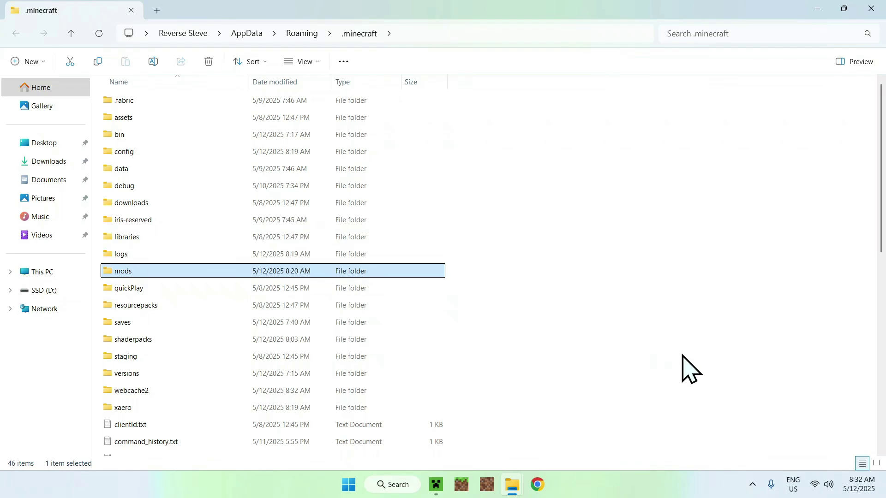
pyautogui.doubleClick(232, 271)
pyautogui.click(49, 161)
pyautogui.moveTo(365, 203); pyautogui.dragTo(283, 173)
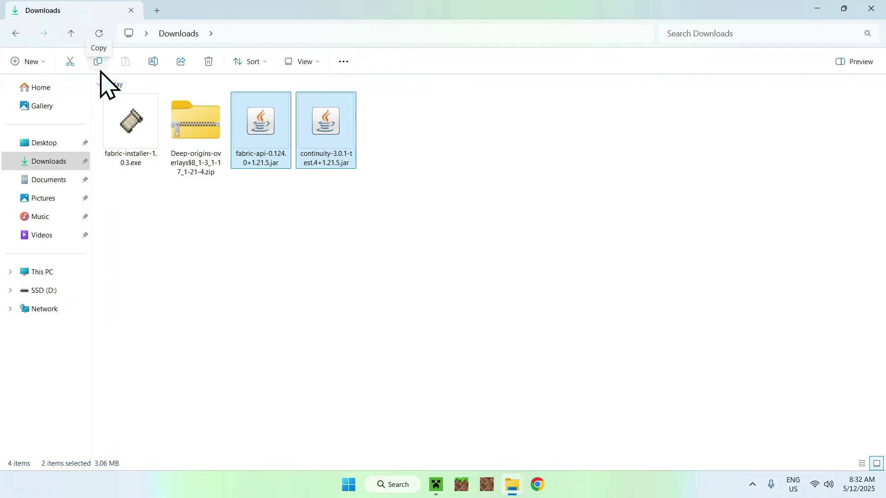
pyautogui.click(16, 34)
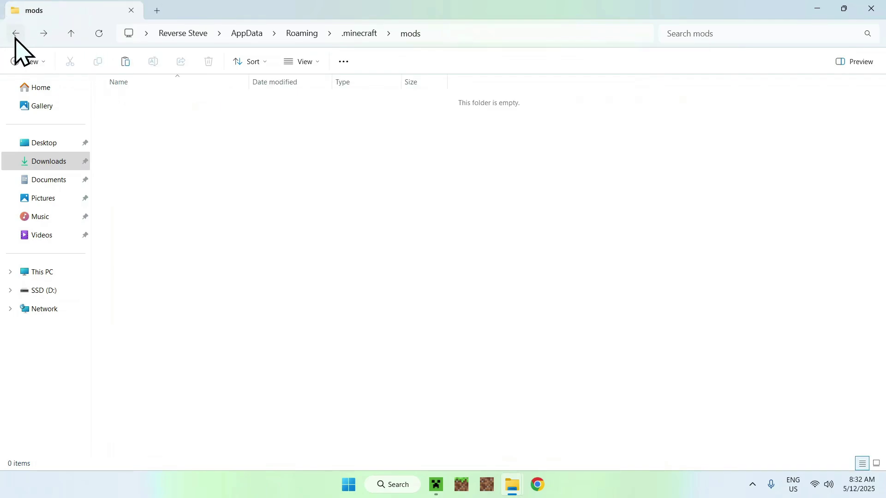
pyautogui.click(125, 62)
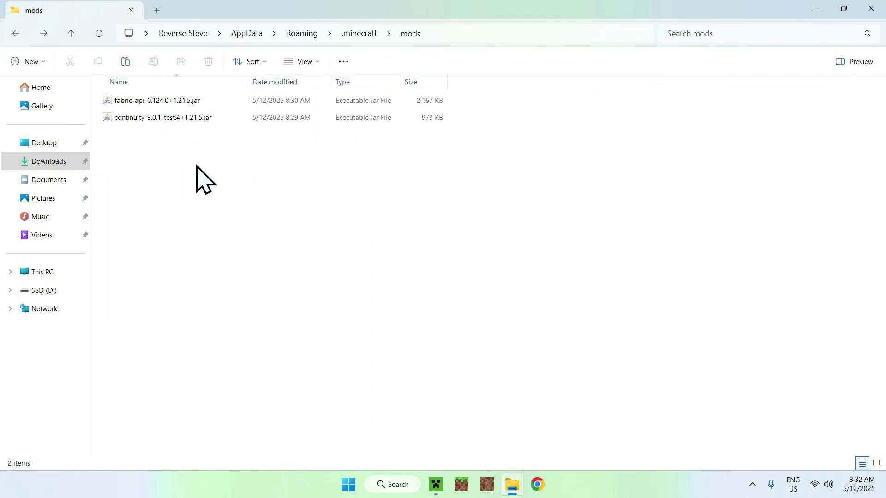
pyautogui.click(360, 34)
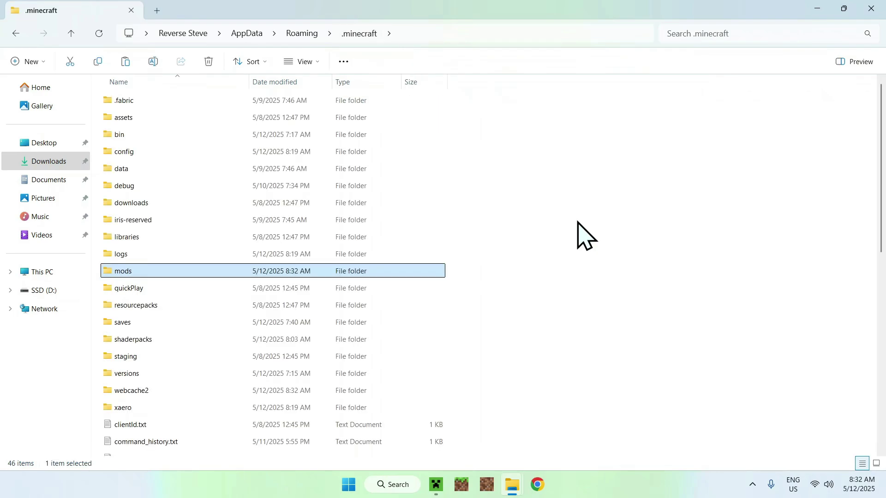
# - Copy Deep-origins-overlays$8_1-3_1-17_1-21-4.zip from Downloads into .minecraft/resourcepacks
pyautogui.doubleClick(159, 306)
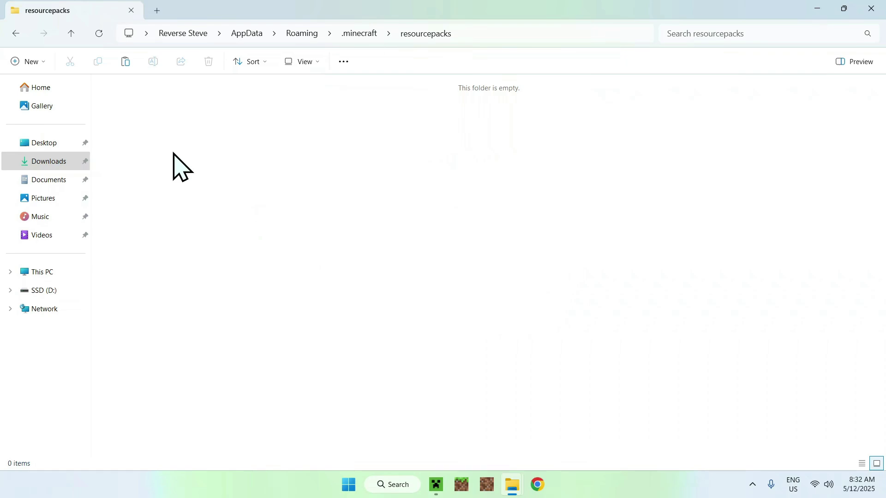
pyautogui.click(54, 161)
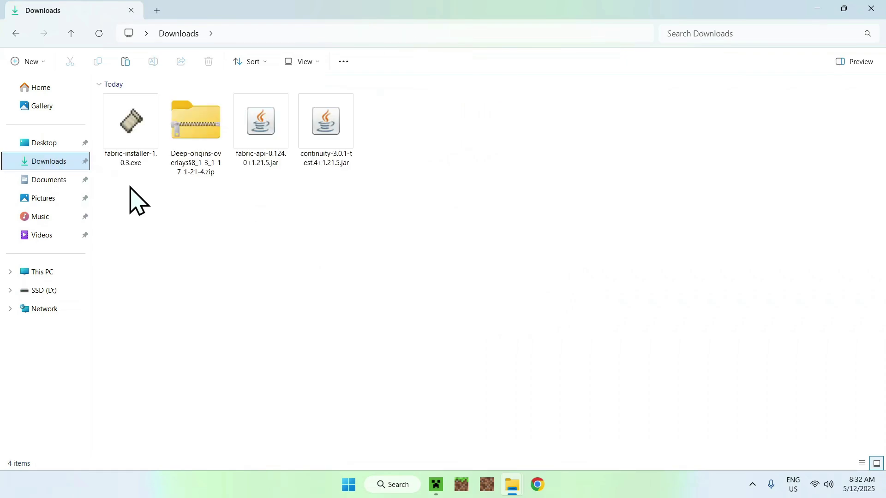
pyautogui.click(202, 124)
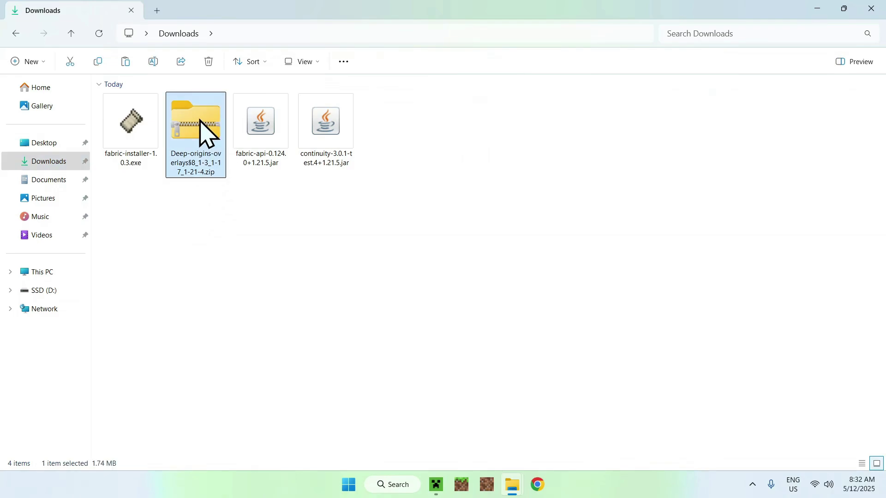
pyautogui.click(98, 63)
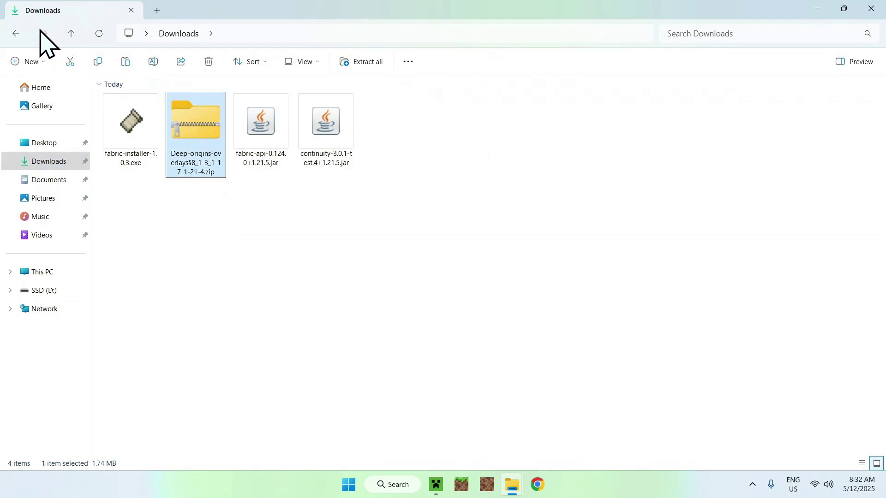
pyautogui.click(13, 33)
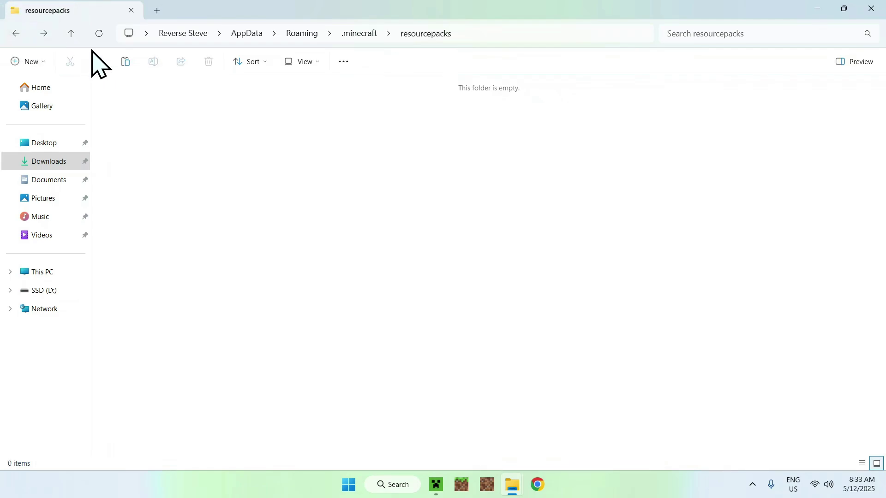
pyautogui.click(125, 61)
pyautogui.click(224, 140)
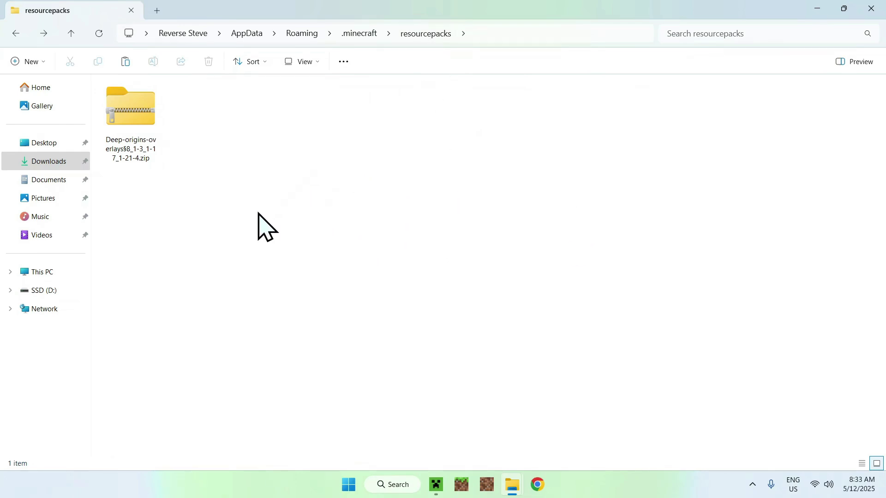
# - Launch Minecraft 1.21.5 with the fabric-loader-1.21.5 installation and maximize the game window
pyautogui.click(436, 485)
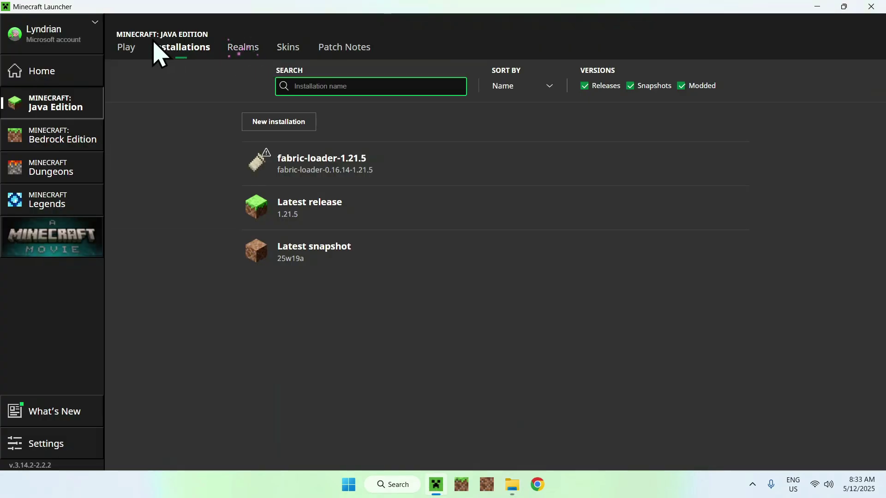
pyautogui.click(125, 48)
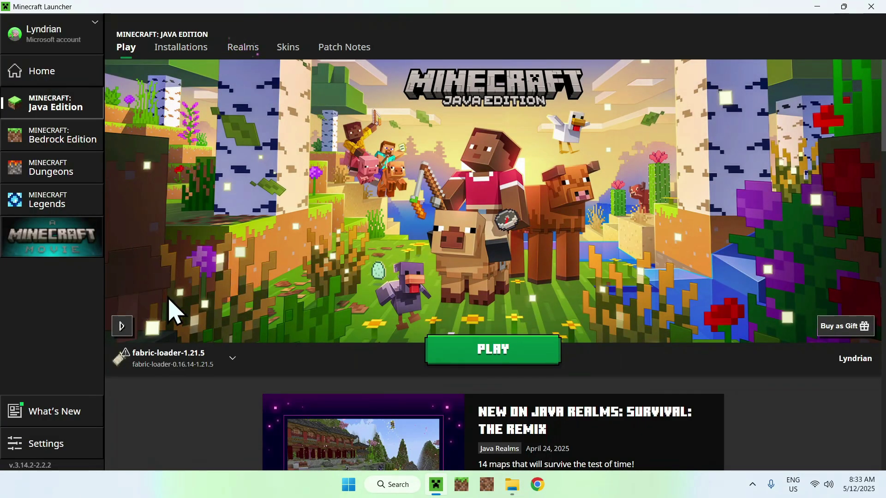
pyautogui.click(497, 361)
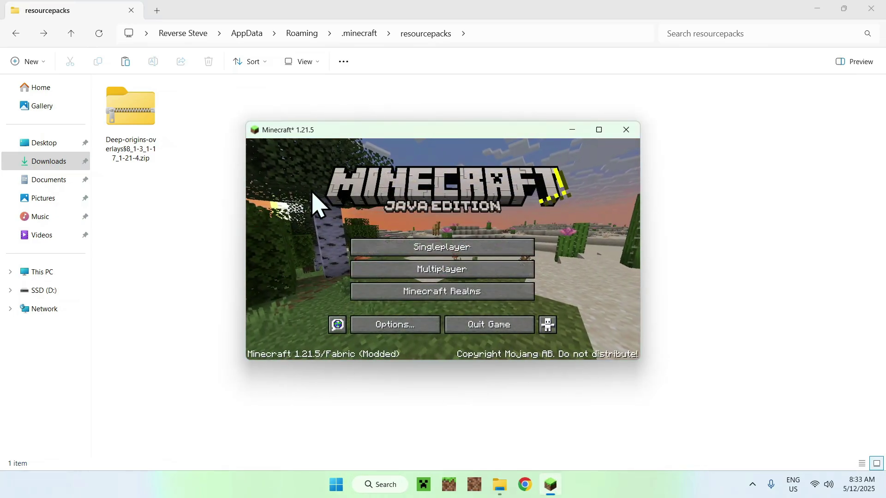
pyautogui.click(598, 129)
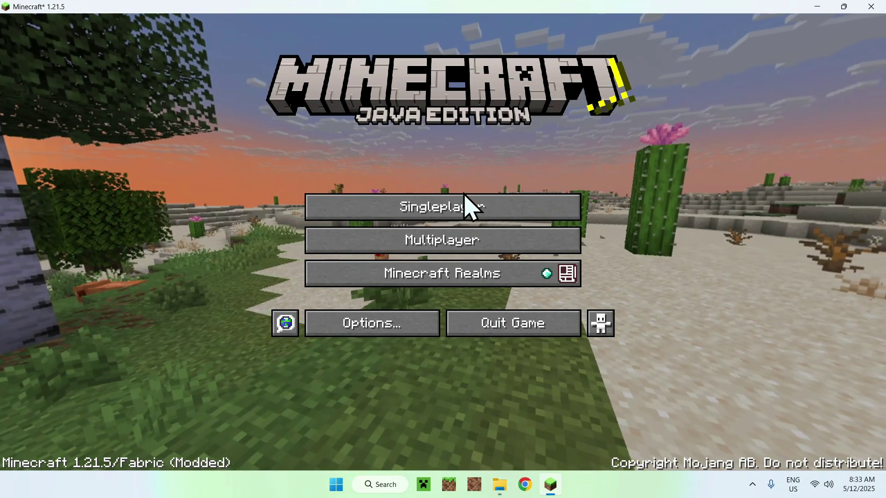
# - Load a singleplayer world, walk forward across the grassland toward the trees, and pause
pyautogui.click(464, 198)
pyautogui.click(277, 108)
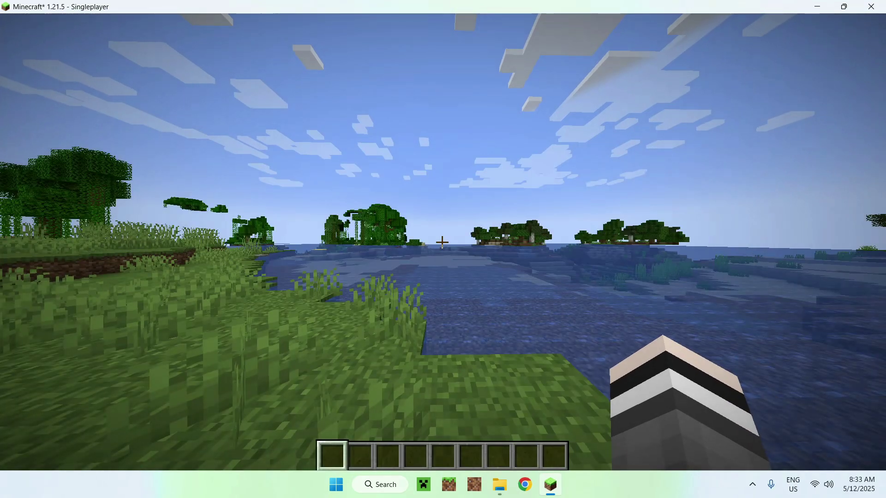
pyautogui.moveTo(442, 241)
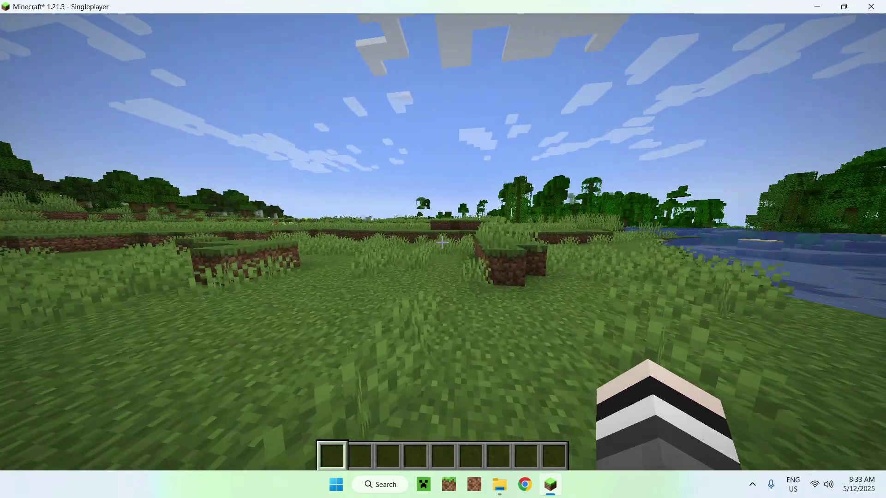
pyautogui.press('w')
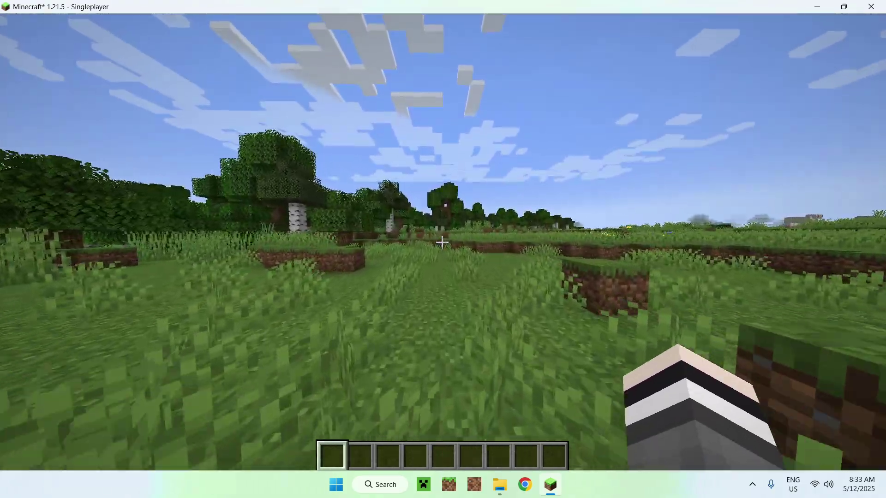
pyautogui.press('w')
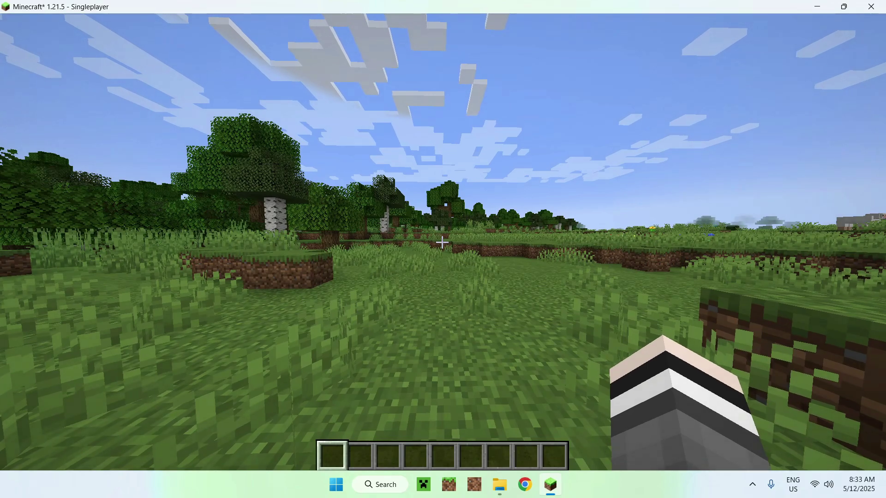
pyautogui.press('Escape')
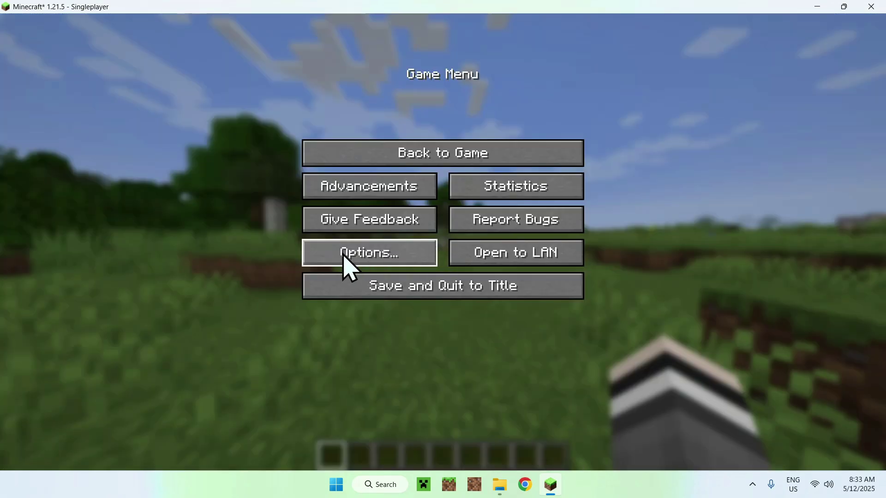
# - Move Default Connected Textures into the selected resource packs and apply the change
pyautogui.click(367, 253)
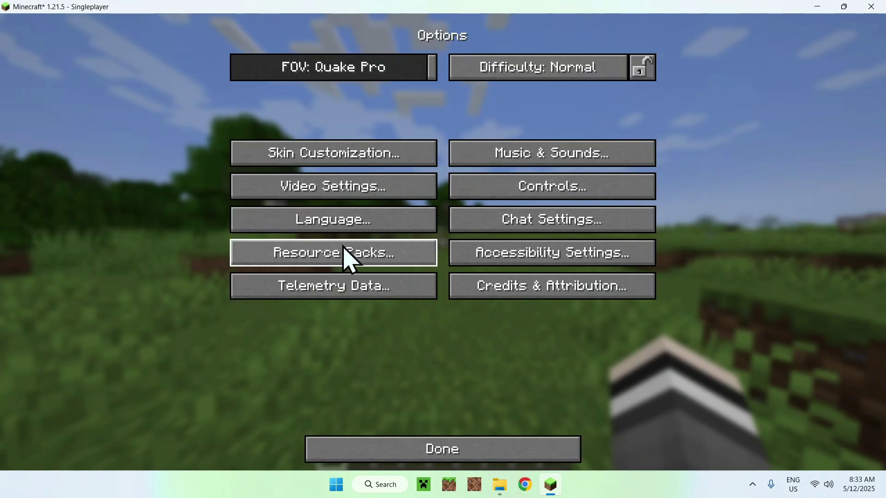
pyautogui.click(331, 252)
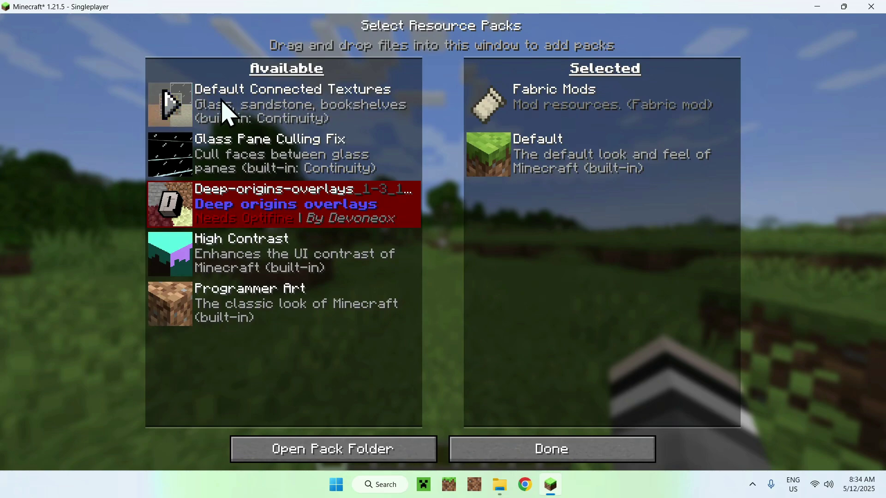
pyautogui.click(173, 108)
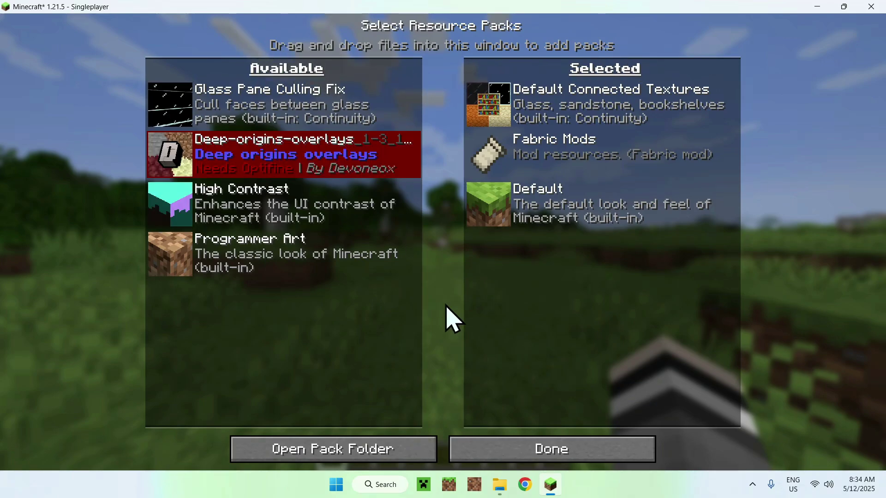
pyautogui.click(552, 447)
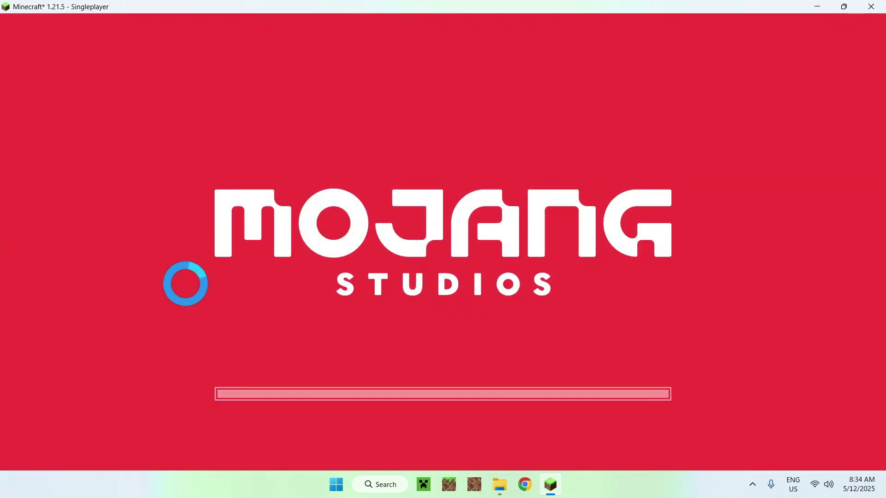
# - Search 'glas' in the creative inventory and place three glass blocks in the field
pyautogui.press('Escape')
pyautogui.press('Escape')
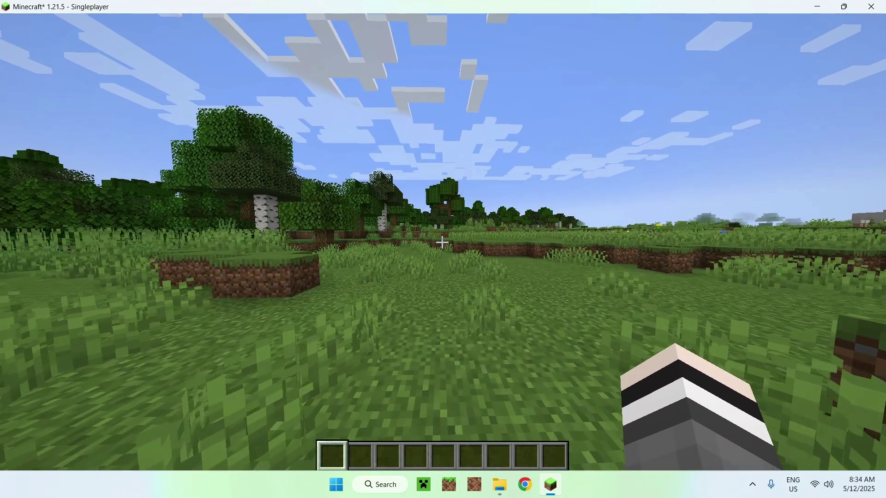
pyautogui.press('e')
pyautogui.click(556, 141)
pyautogui.write('glas')
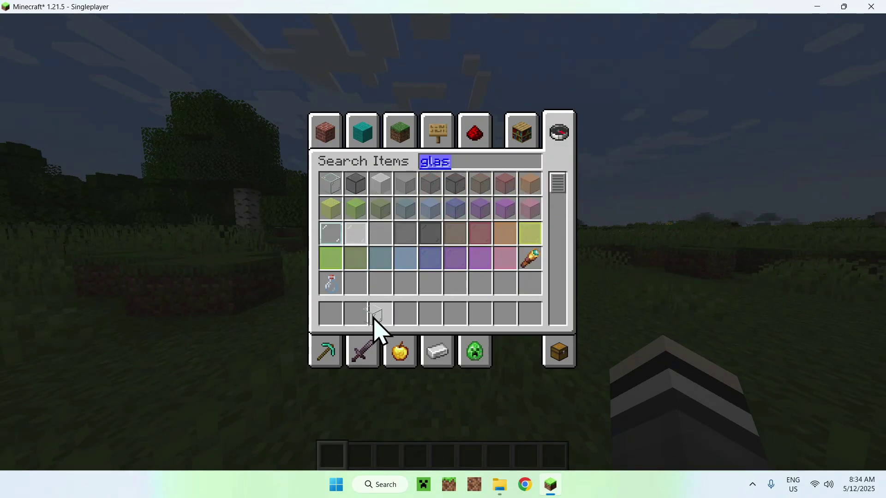
pyautogui.click(375, 319)
pyautogui.press('e')
pyautogui.rightClick(443, 242)
pyautogui.rightClick(443, 242)
pyautogui.rightClick(443, 243)
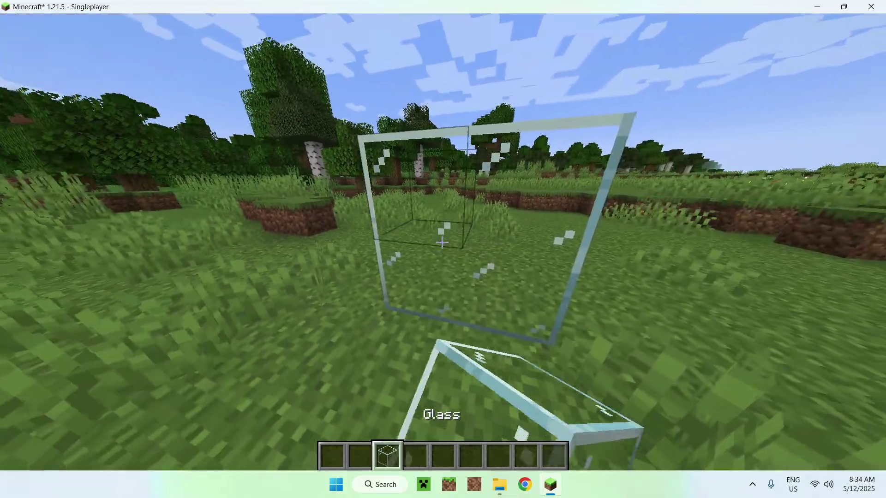
pyautogui.press('5')
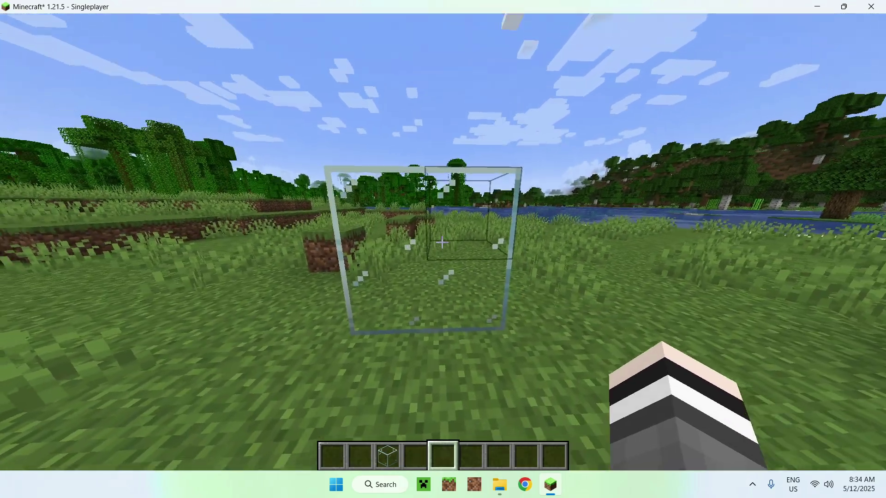
# - Go to Options > Resource Packs from the game menu
pyautogui.press('Escape')
pyautogui.click(391, 254)
pyautogui.click(317, 259)
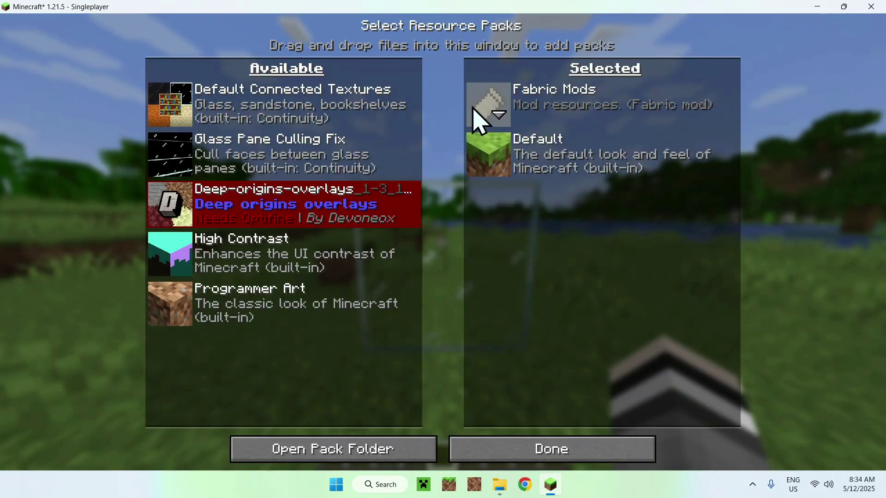
pyautogui.click(489, 452)
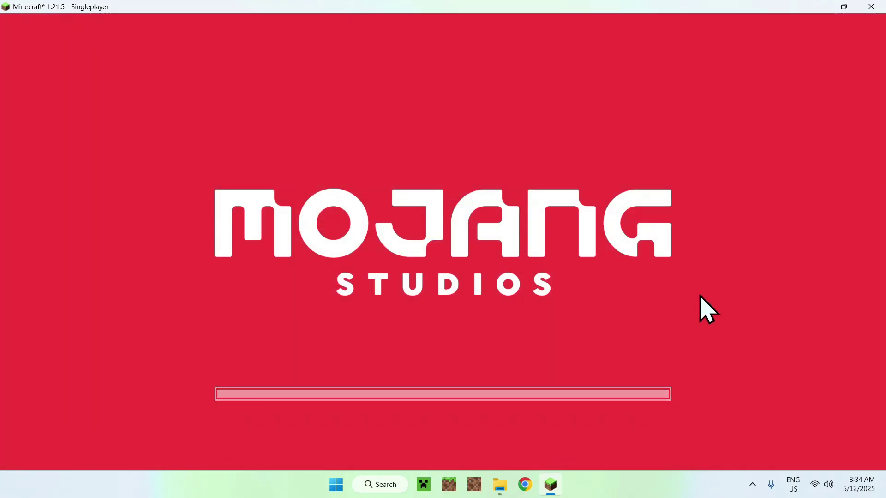
pyautogui.press('Escape')
pyautogui.press('s')
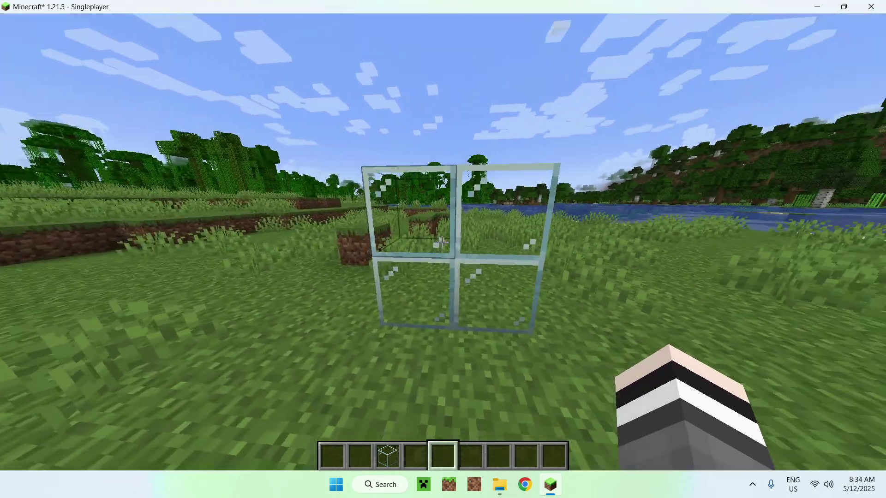
pyautogui.press('Escape')
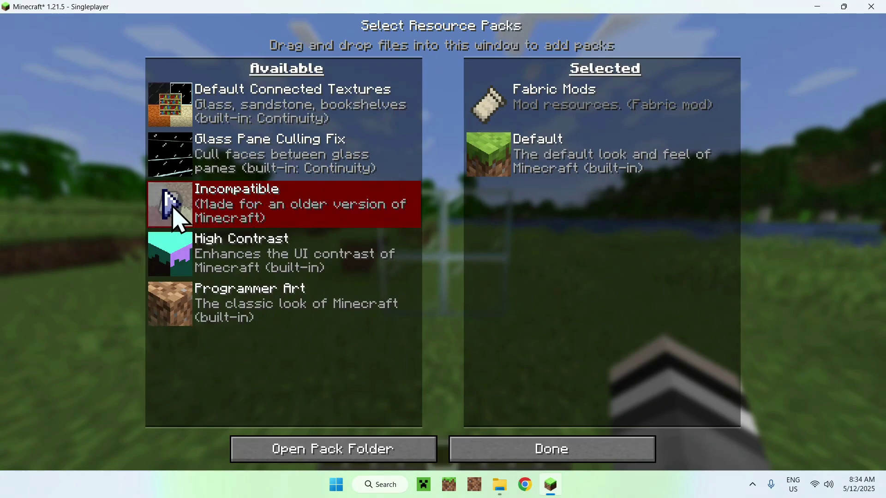
# - Enable Deep-origins overlays, accepting the older-version warning, and reload resources
pyautogui.click(172, 208)
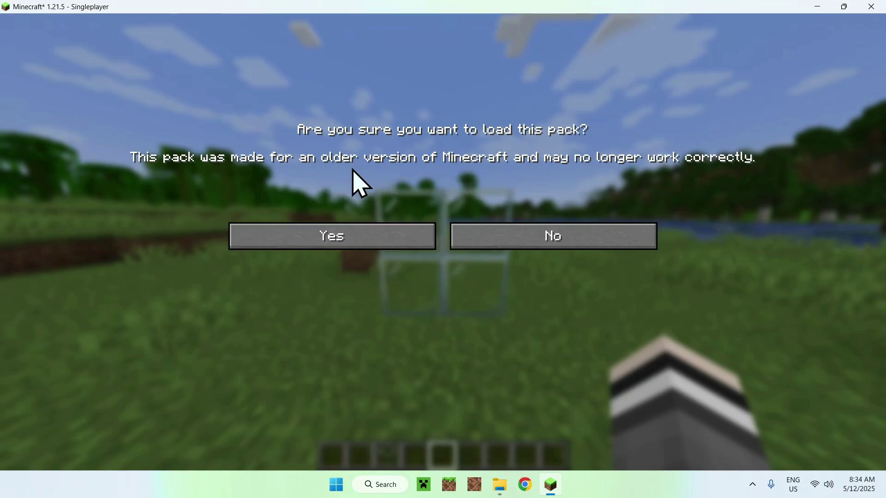
pyautogui.click(336, 249)
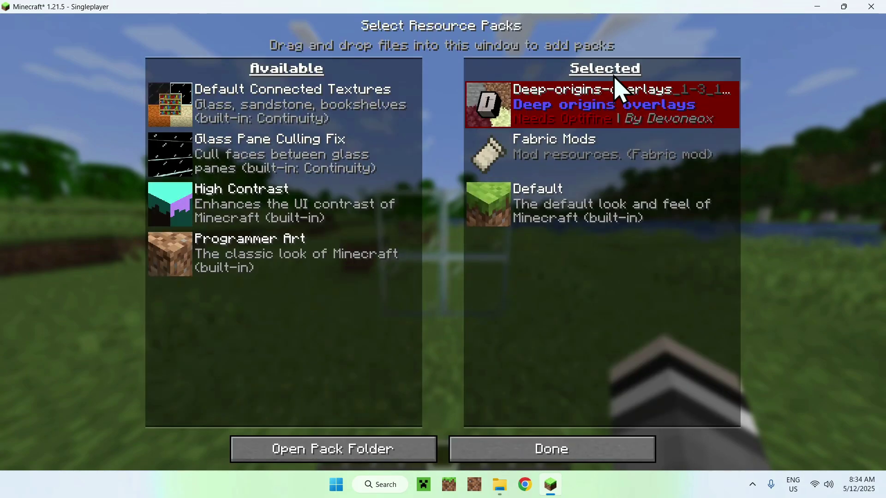
pyautogui.click(550, 450)
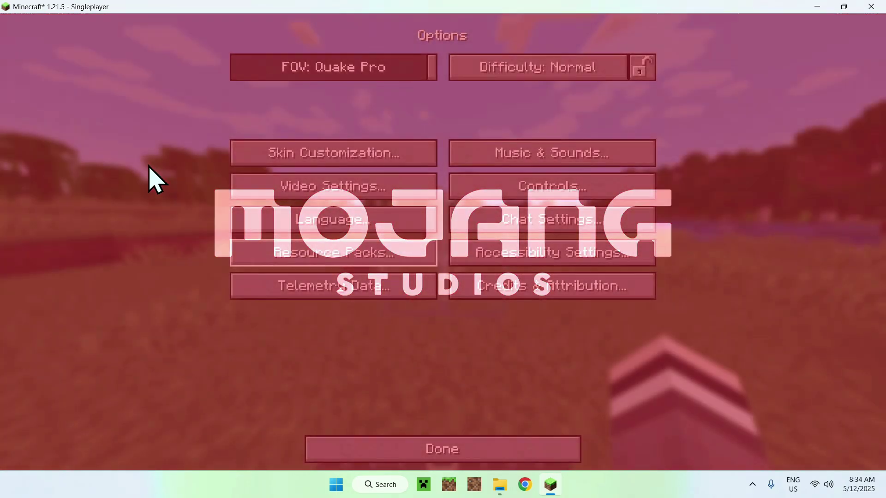
# - Return to the world and break two of the placed glass blocks
pyautogui.press('Escape')
pyautogui.press('Escape')
pyautogui.click(443, 242)
pyautogui.click(443, 242)
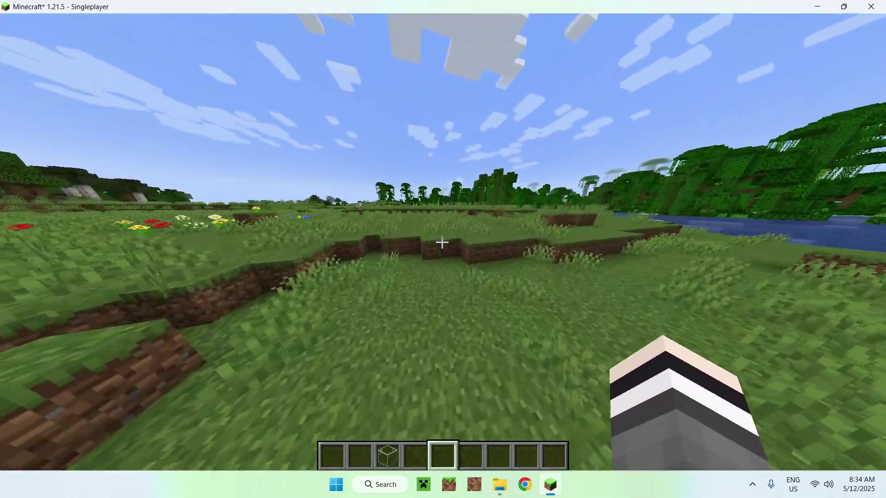
# - Take stone from the Natural Blocks category into the hotbar and hold it in slot 6
pyautogui.press('e')
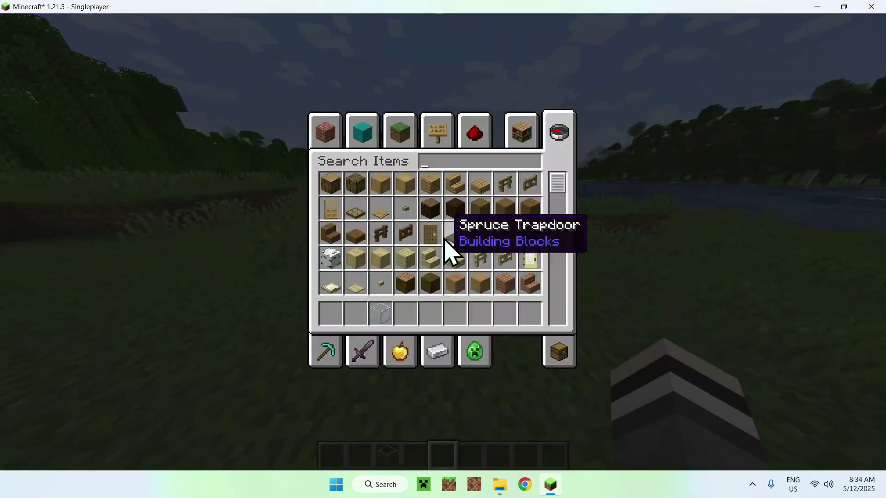
pyautogui.click(399, 134)
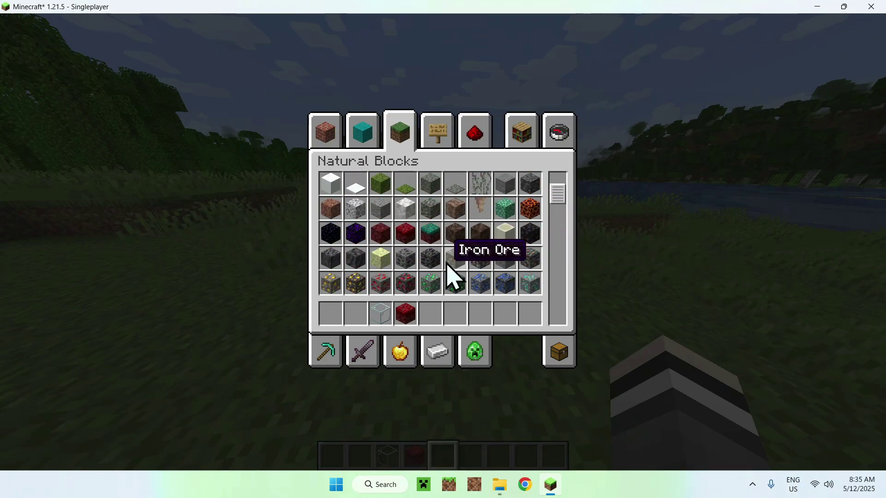
pyautogui.click(446, 313)
pyautogui.press('e')
pyautogui.press('6')
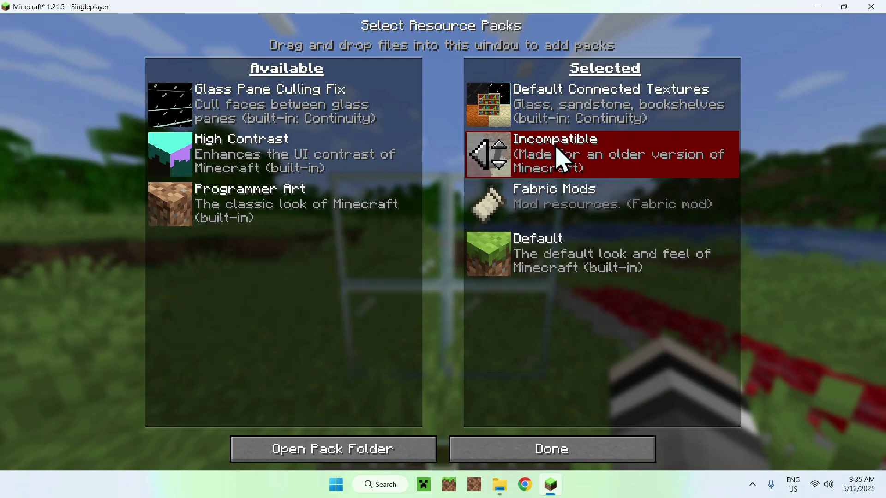
# - Apply the pack changes, resume the world, and walk around the glass and red-and-grey path
pyautogui.click(549, 454)
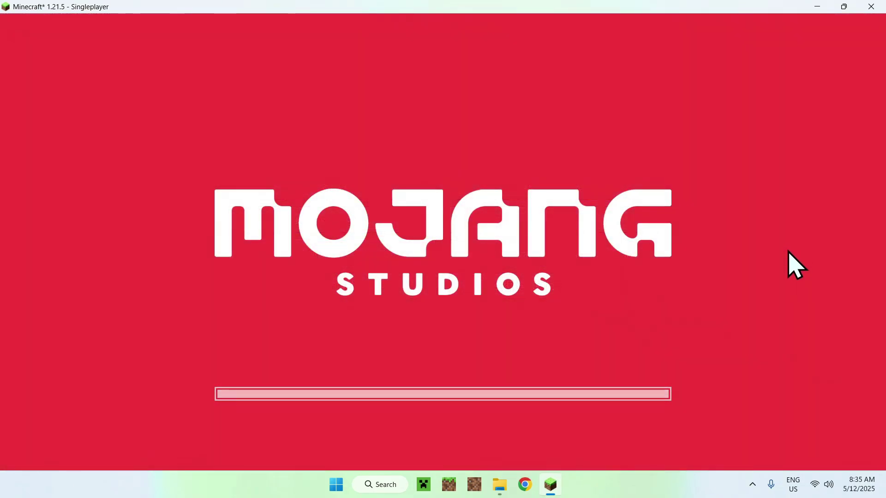
pyautogui.press('Escape')
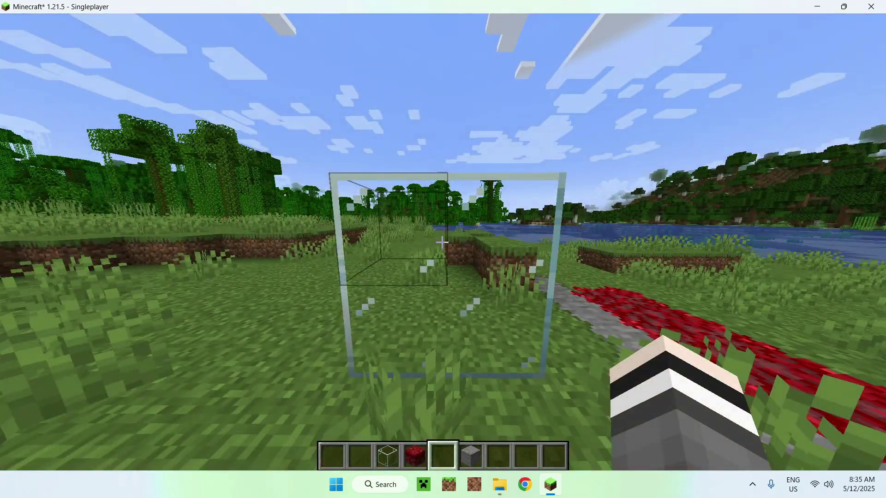
pyautogui.press('s')
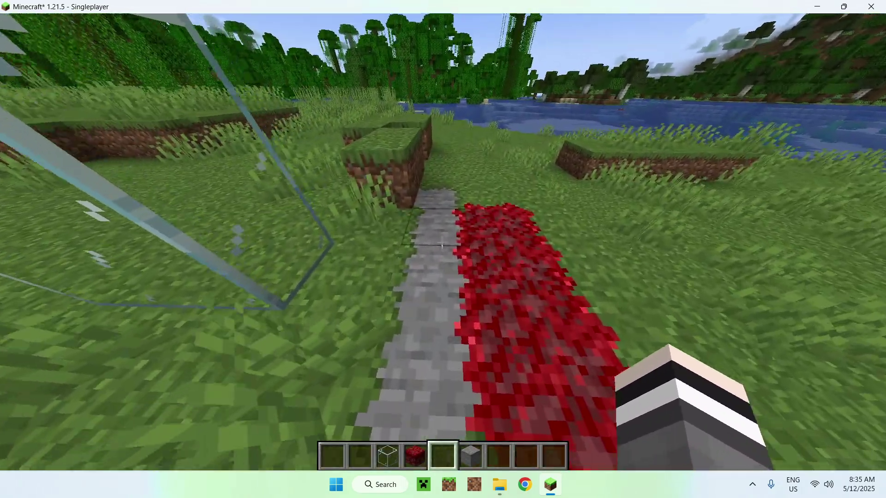
pyautogui.press('w')
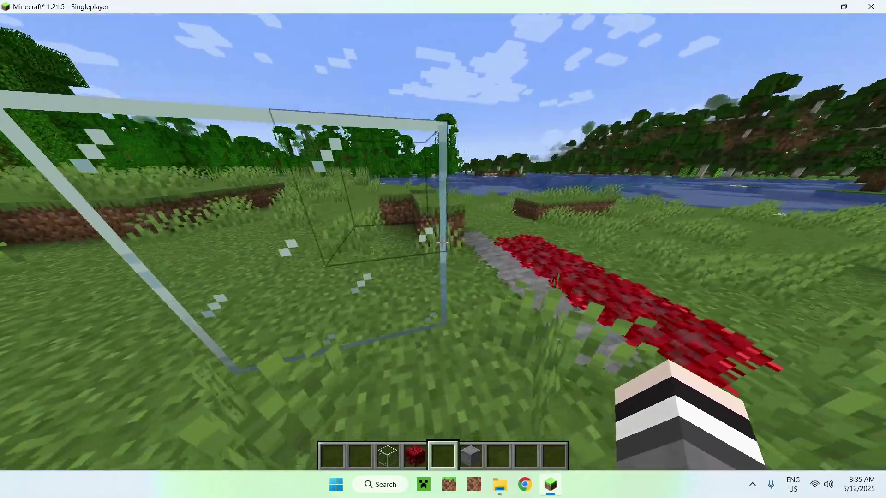